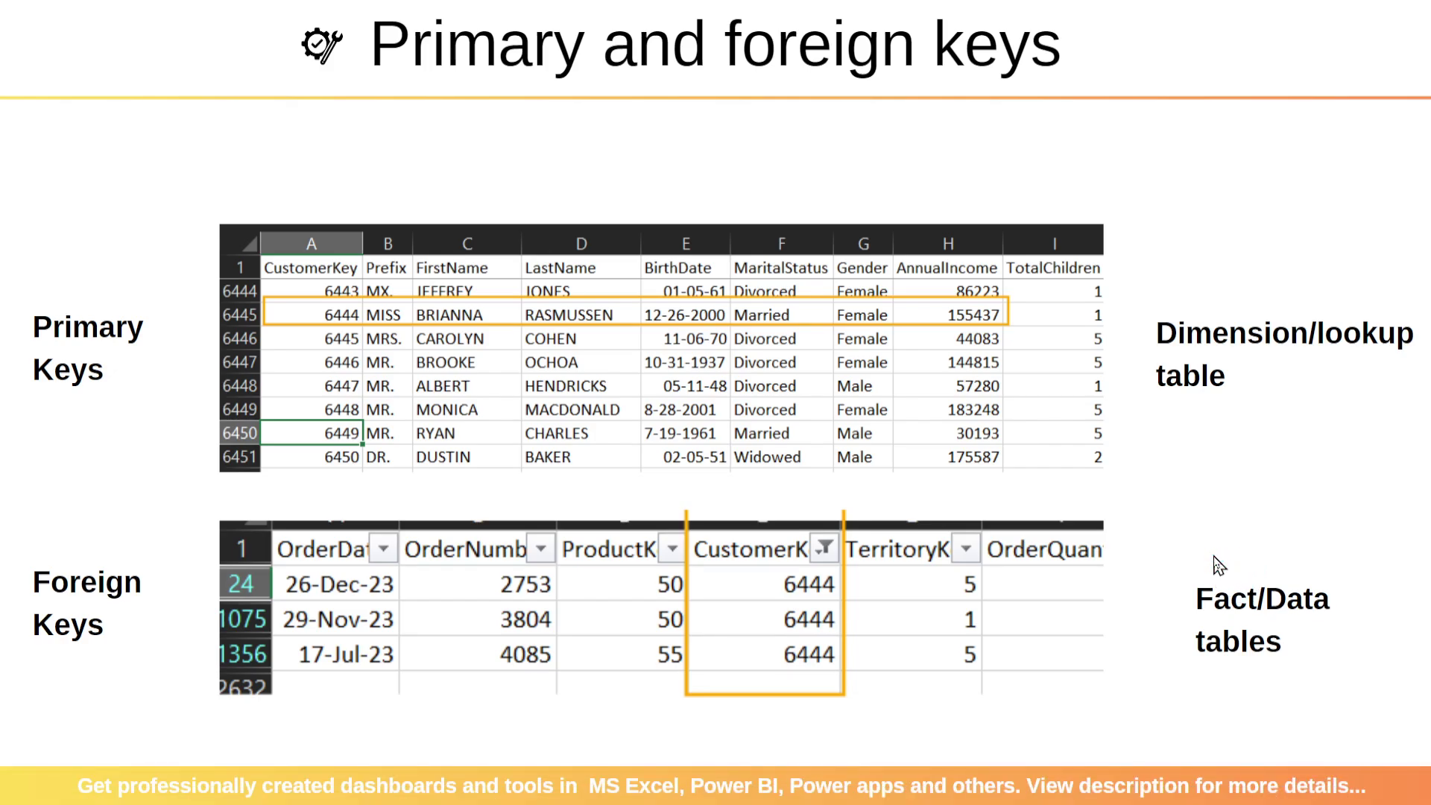
Switch from the 'Primary and foreign keys' slide to the Power Query Editor window
key(alt+Tab)
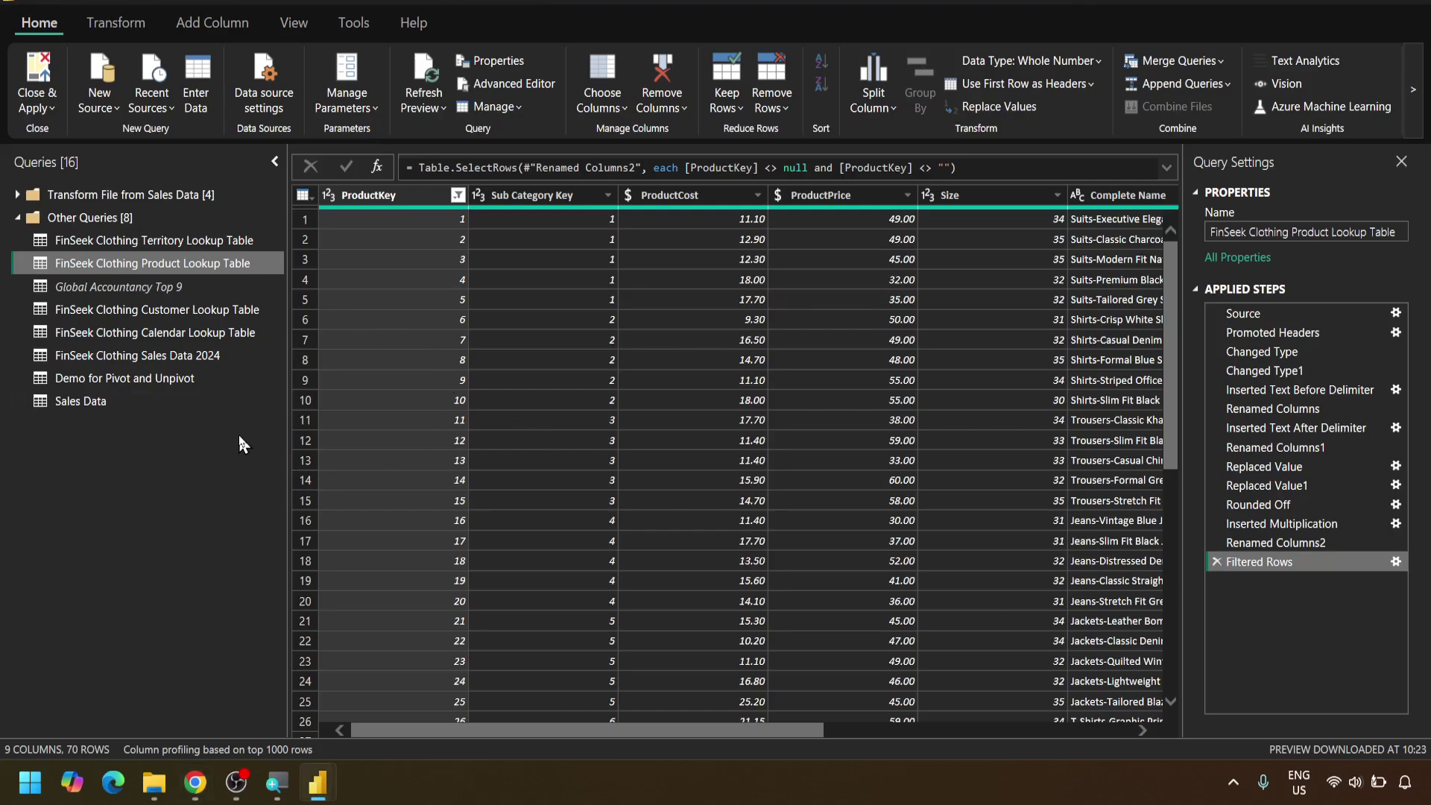
Import the FinSeek Clothing Product Subcategories Lookup Table CSV as a new Text/CSV source
click(101, 106)
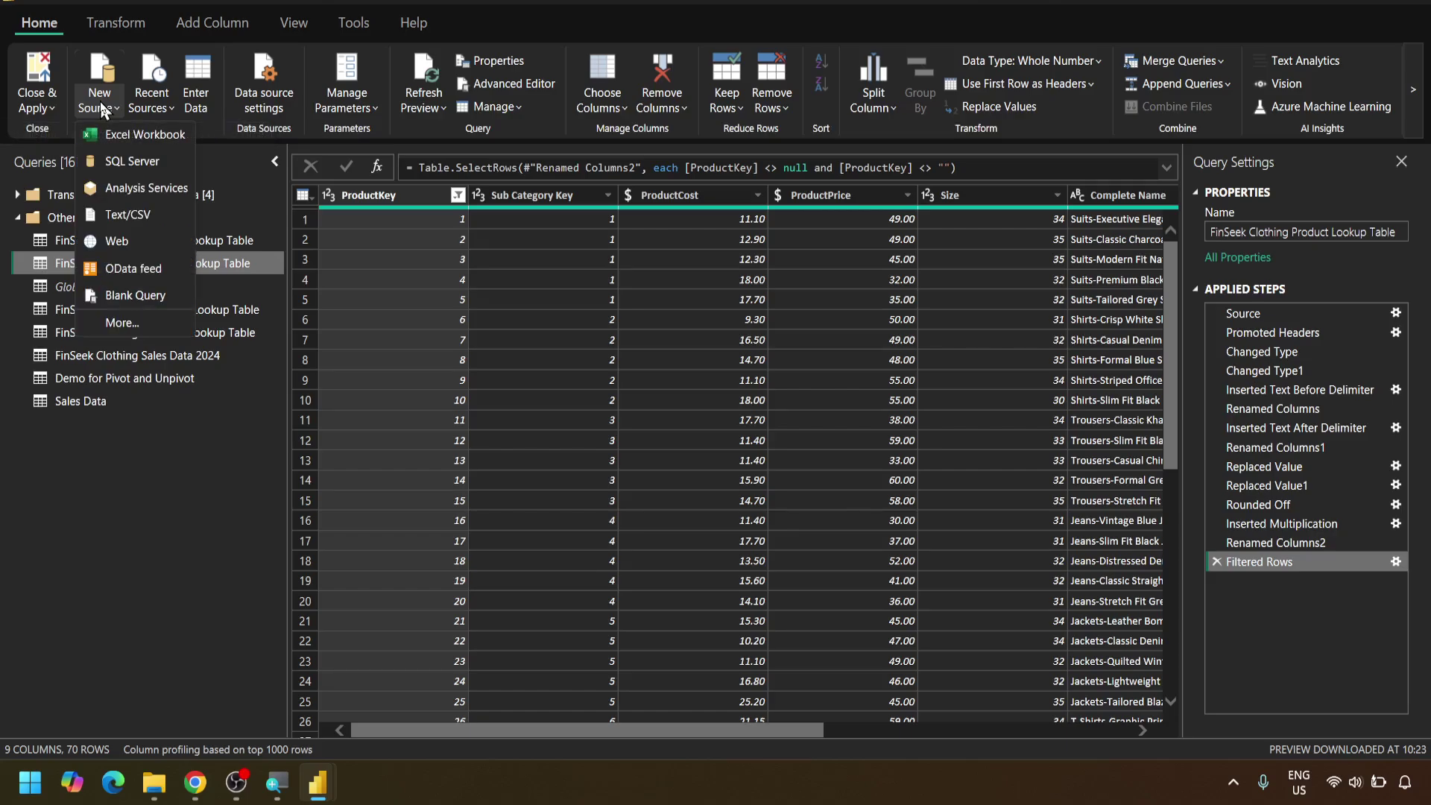
click(121, 218)
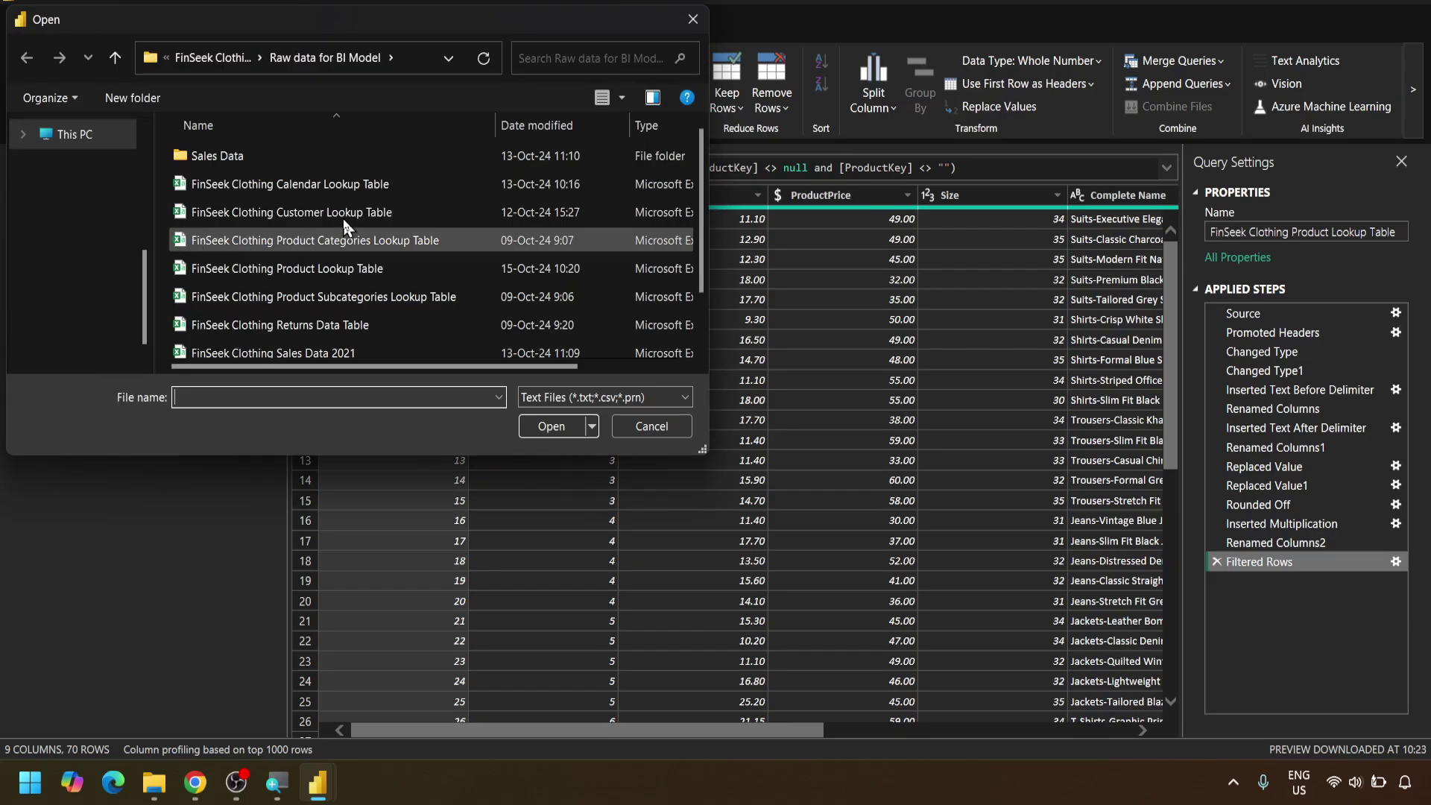
double_click(342, 289)
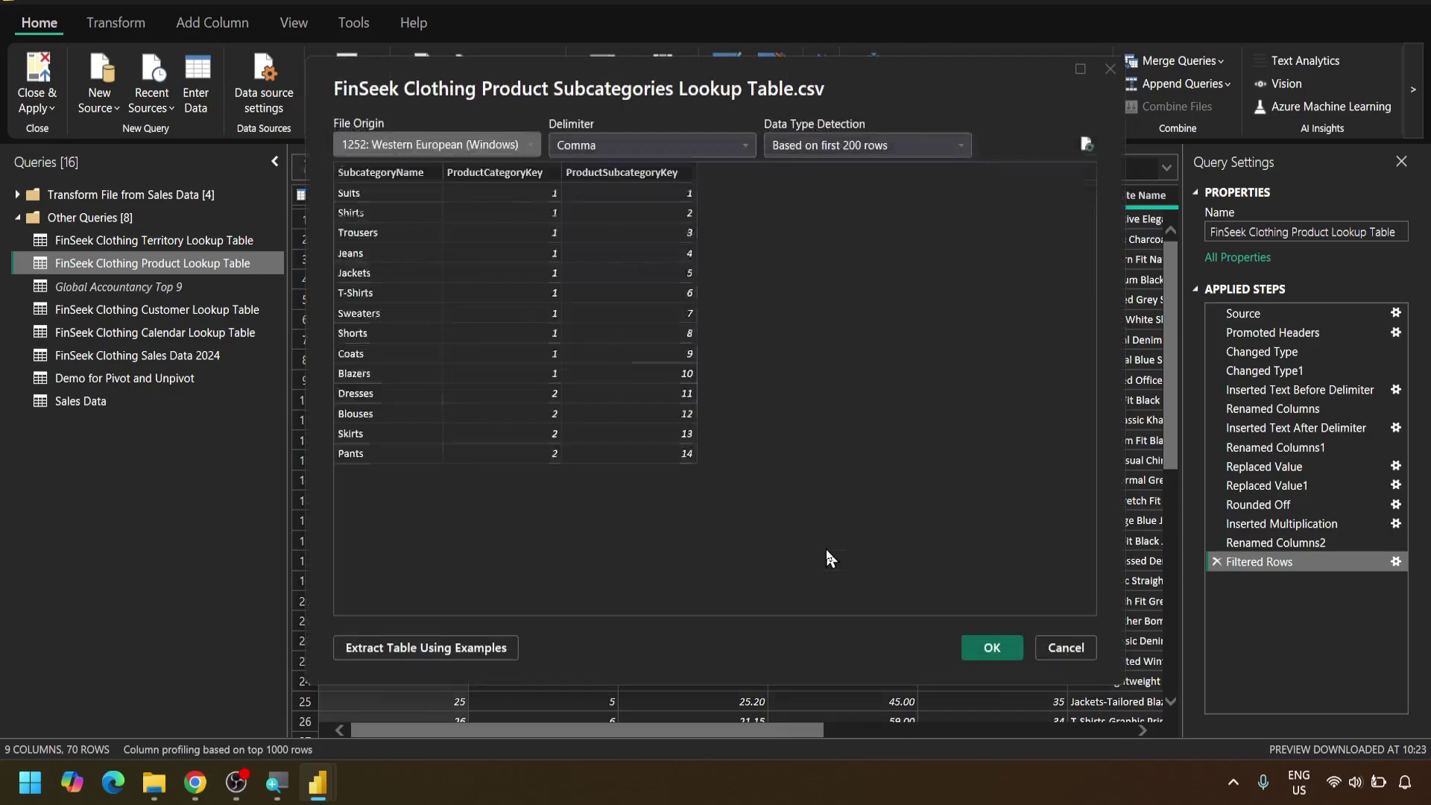
click(994, 656)
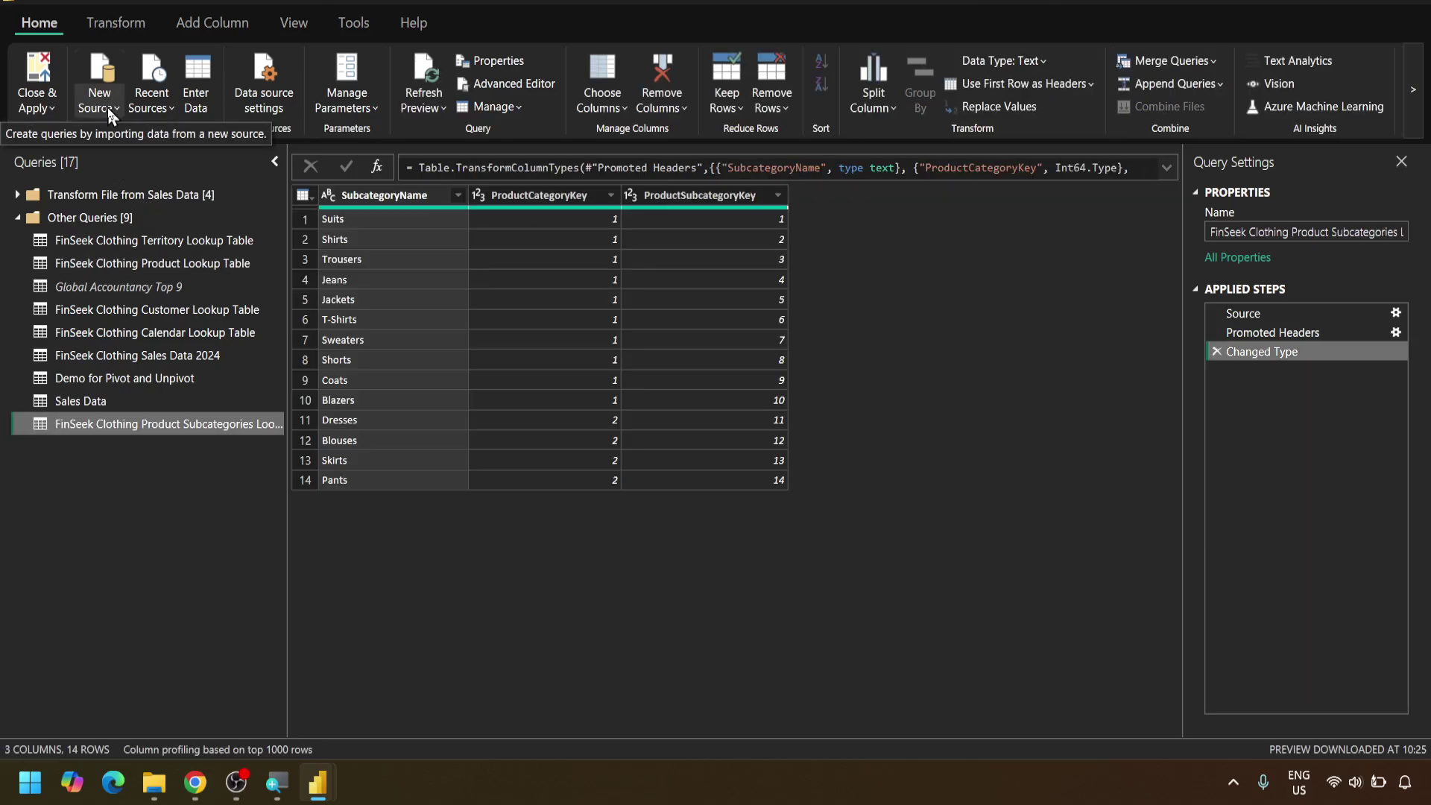
Import the Product Categories Lookup Table CSV from the raw data folder as a new query
click(107, 107)
click(128, 226)
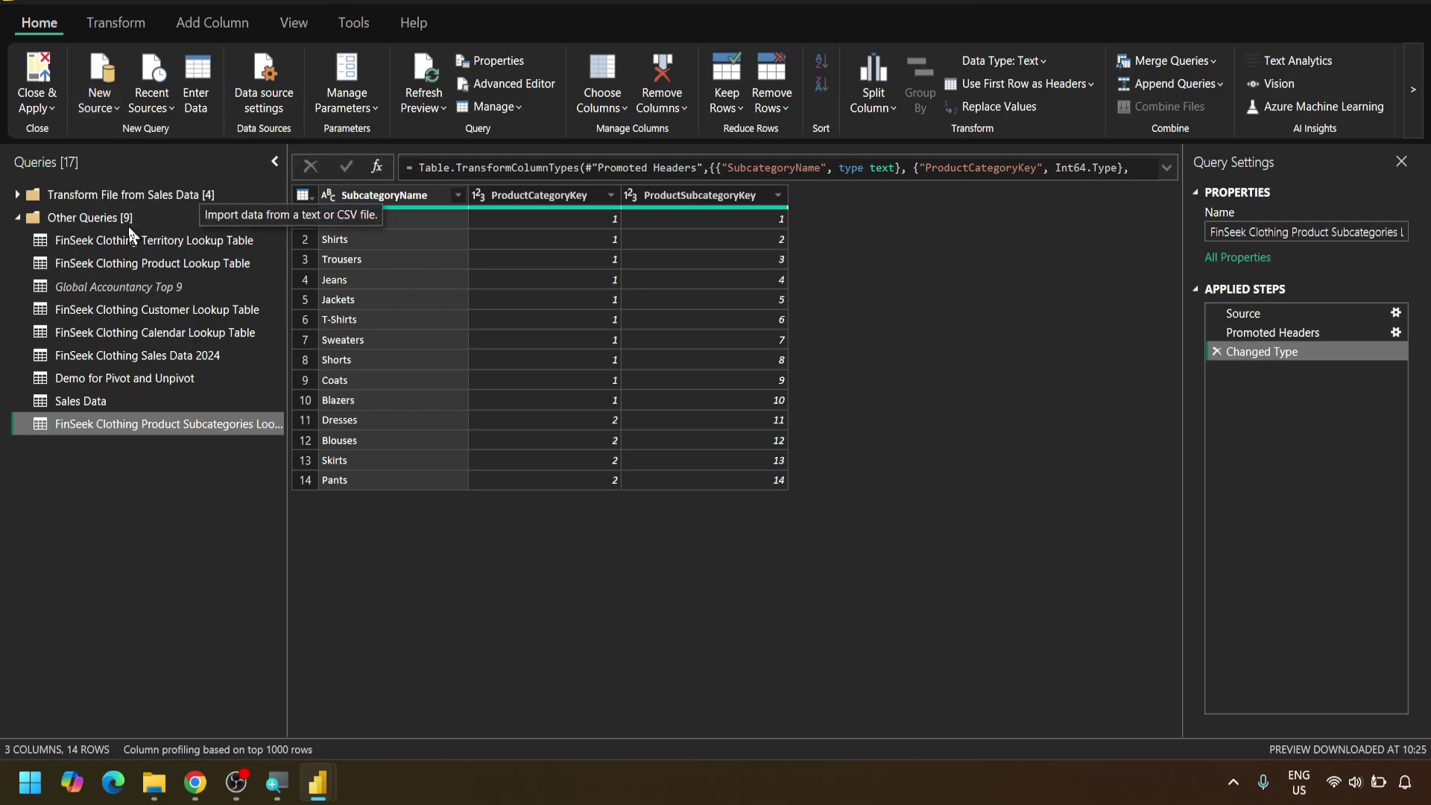
click(294, 298)
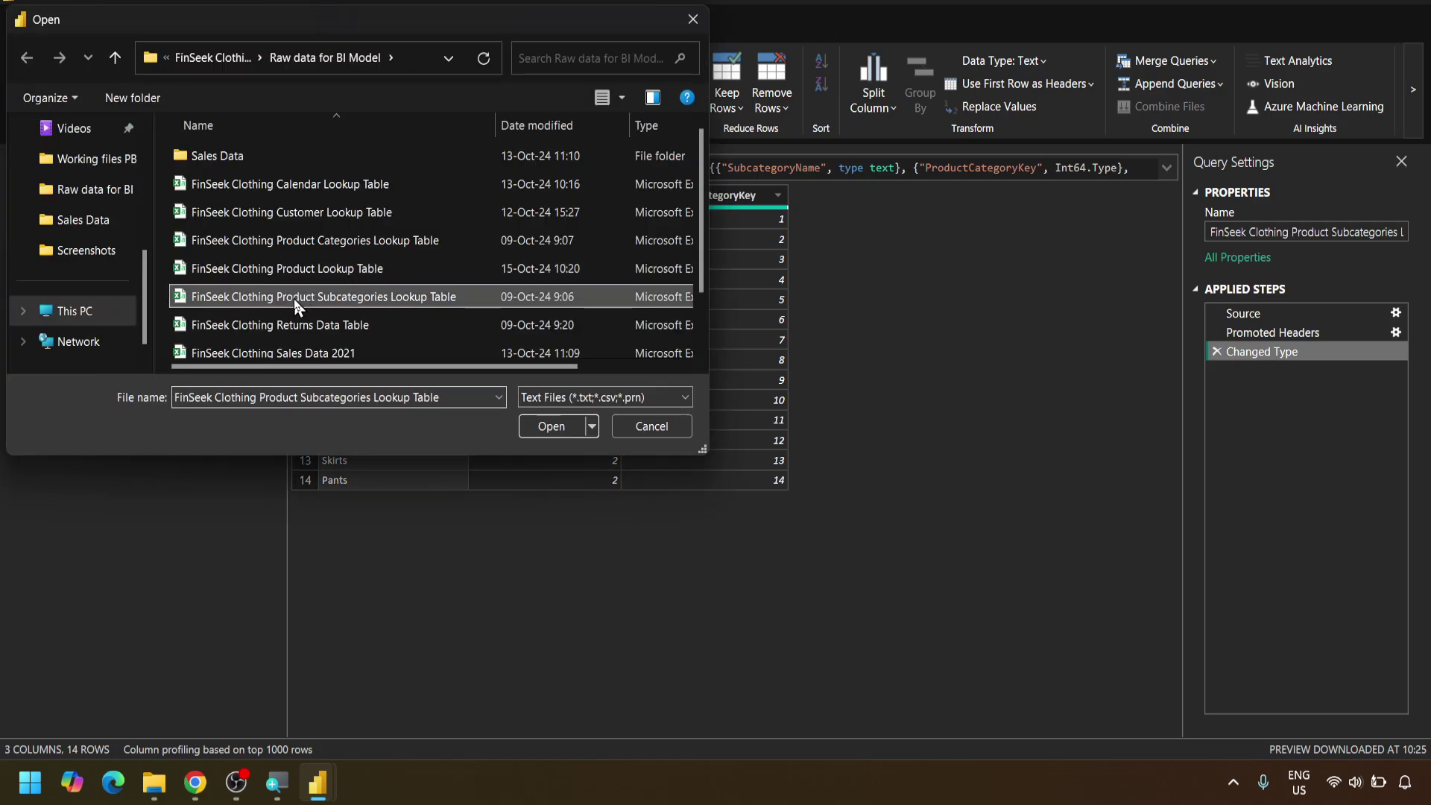
key(Up)
key(Up)
key(Return)
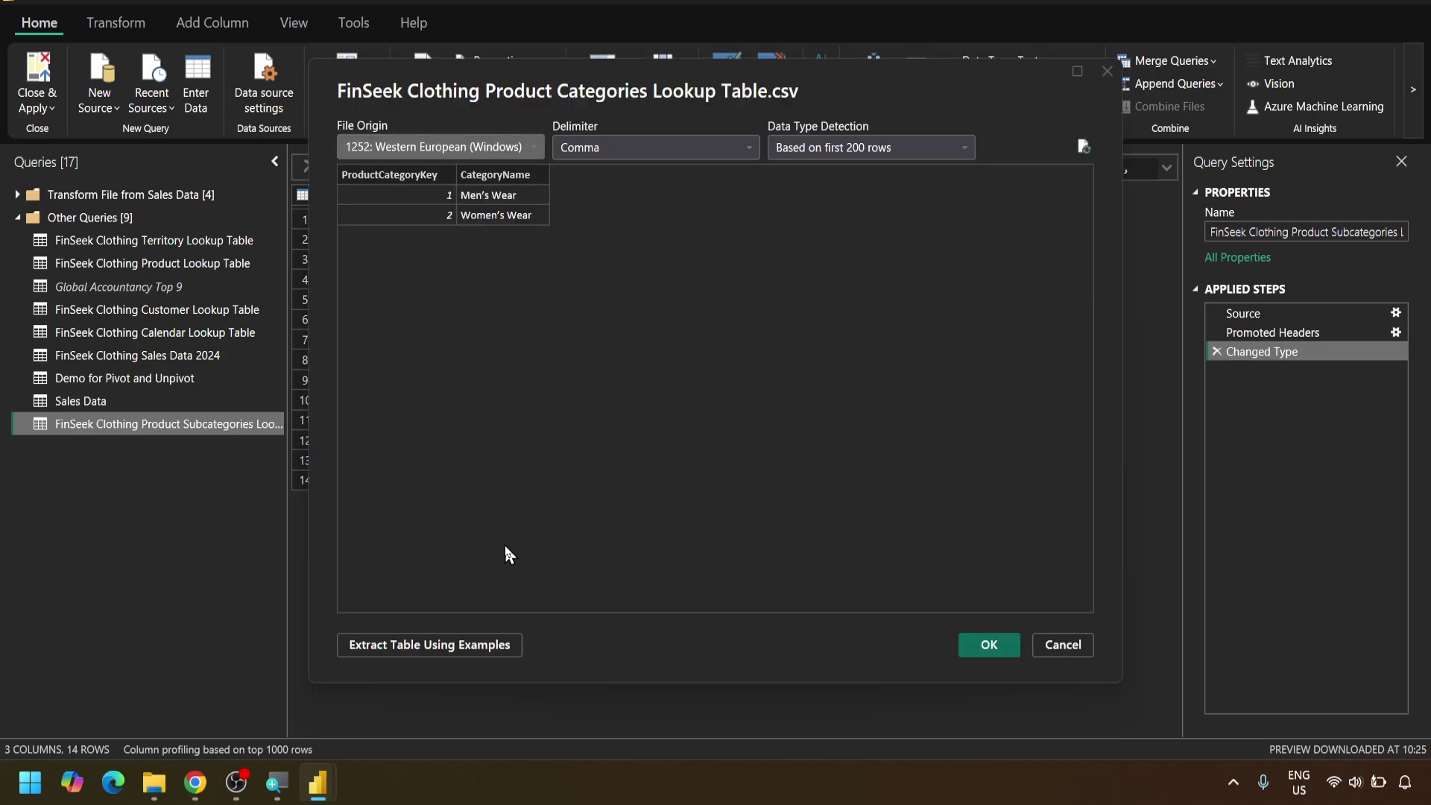
click(970, 650)
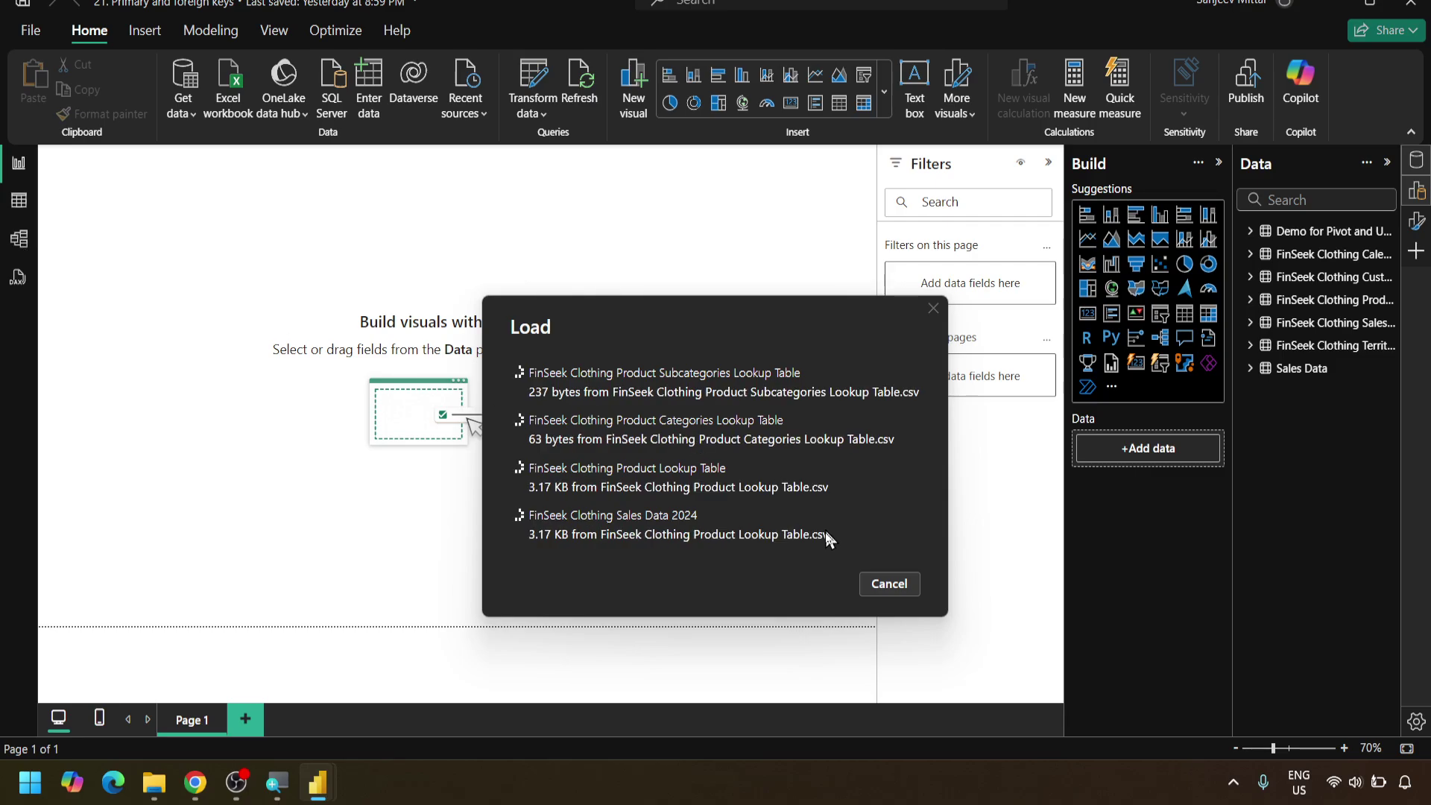
Open the Model view, nudge the Territory card up, collapse Properties and pan the diagram right
click(889, 582)
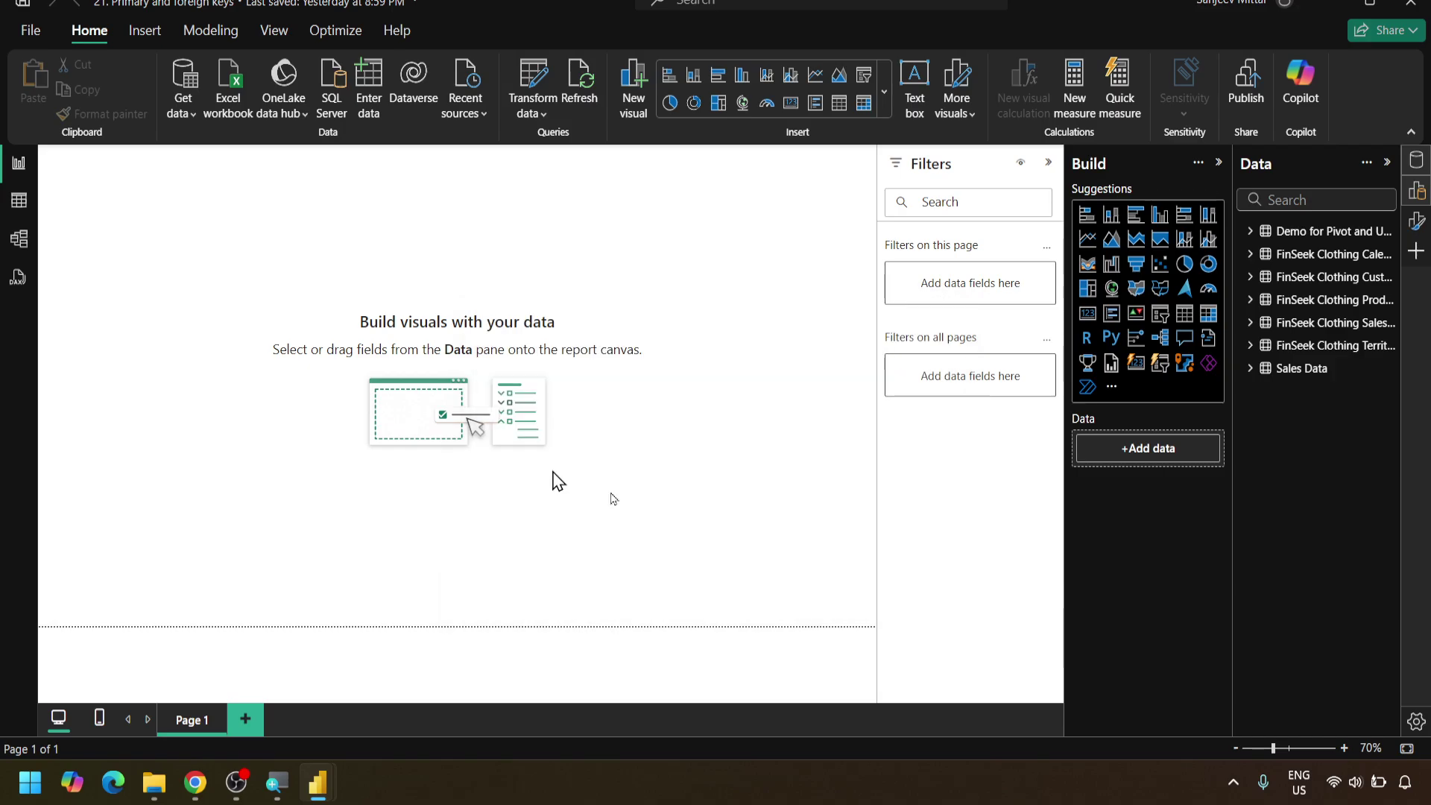
click(18, 244)
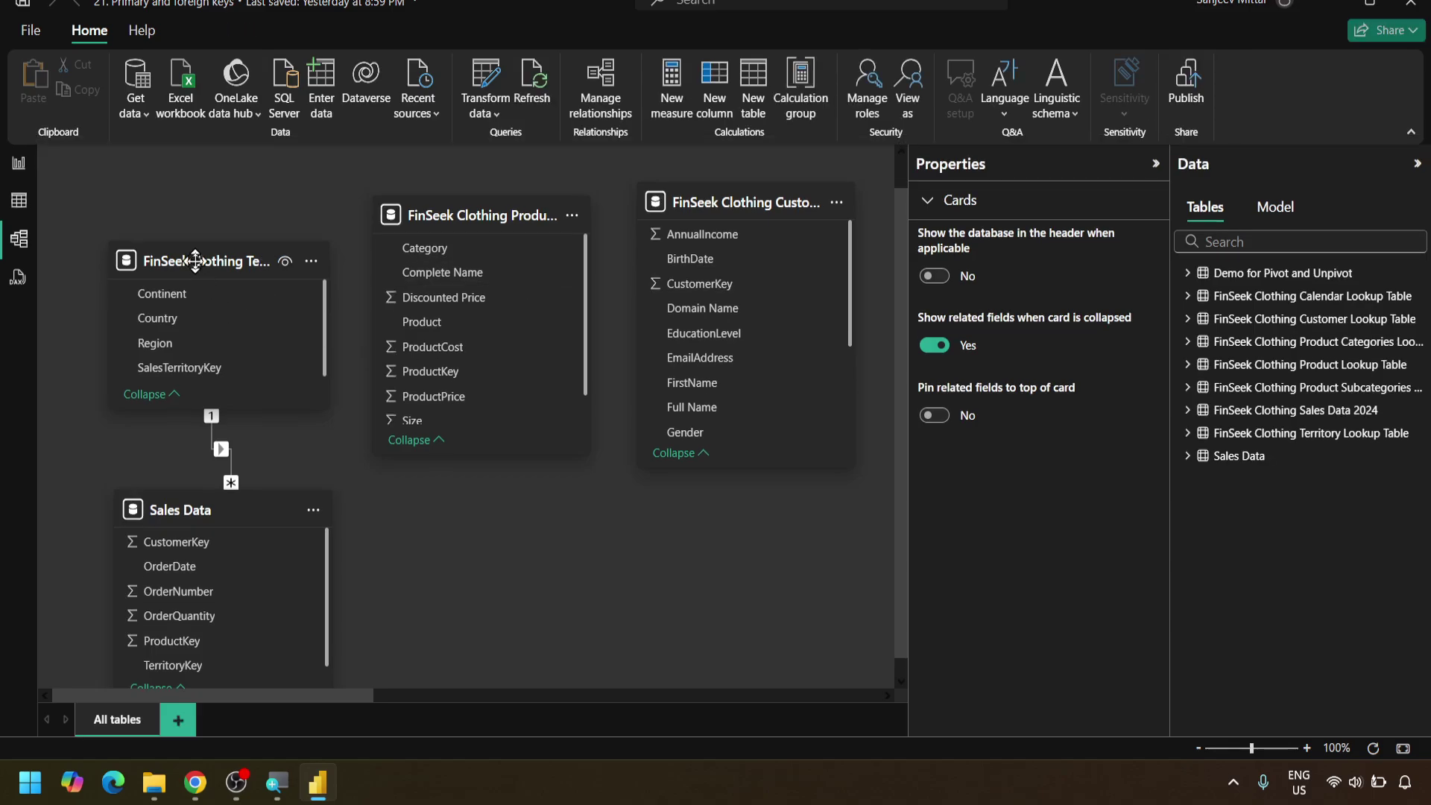
drag(195, 261, 199, 214)
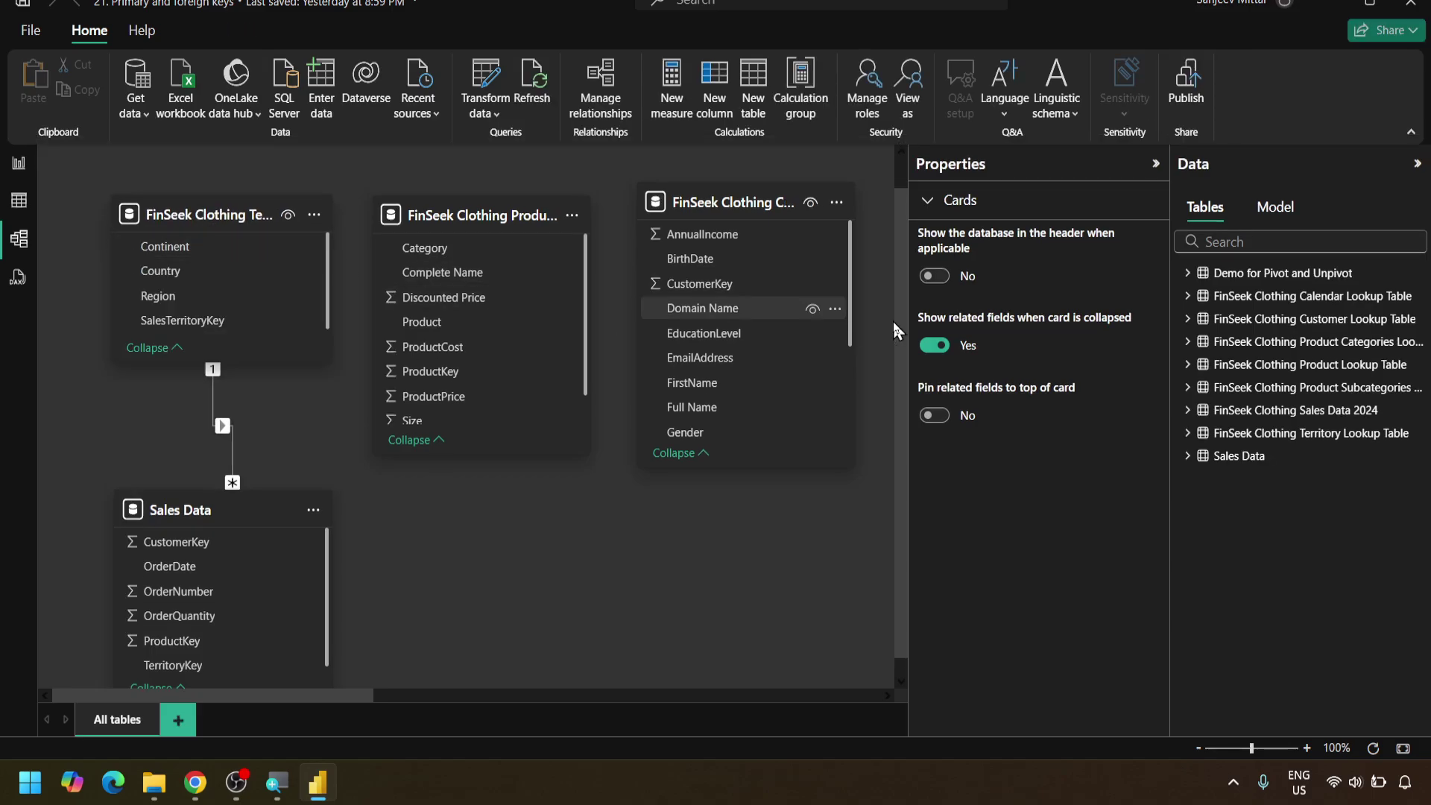
click(1154, 162)
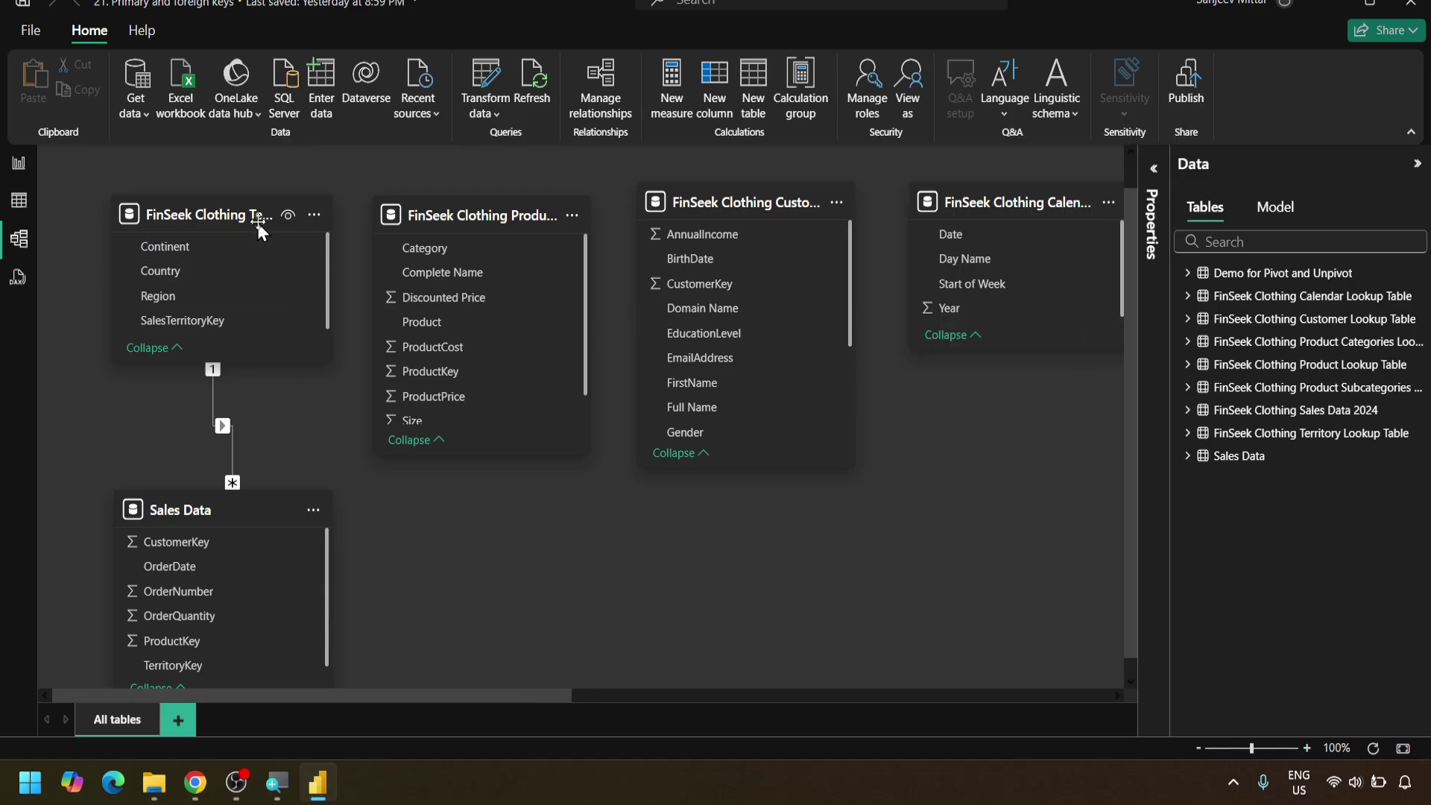
mouse_move(257, 220)
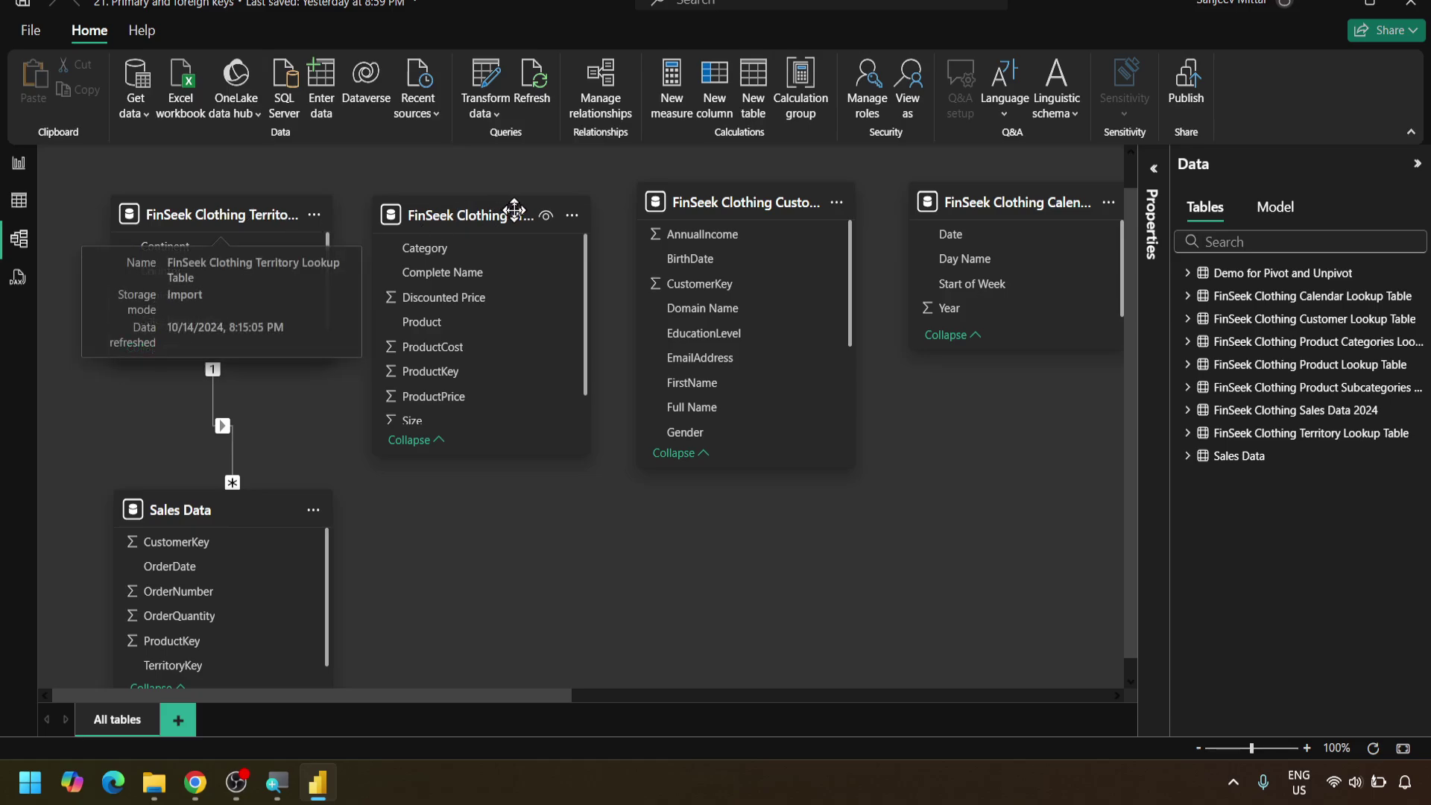
drag(393, 699, 590, 699)
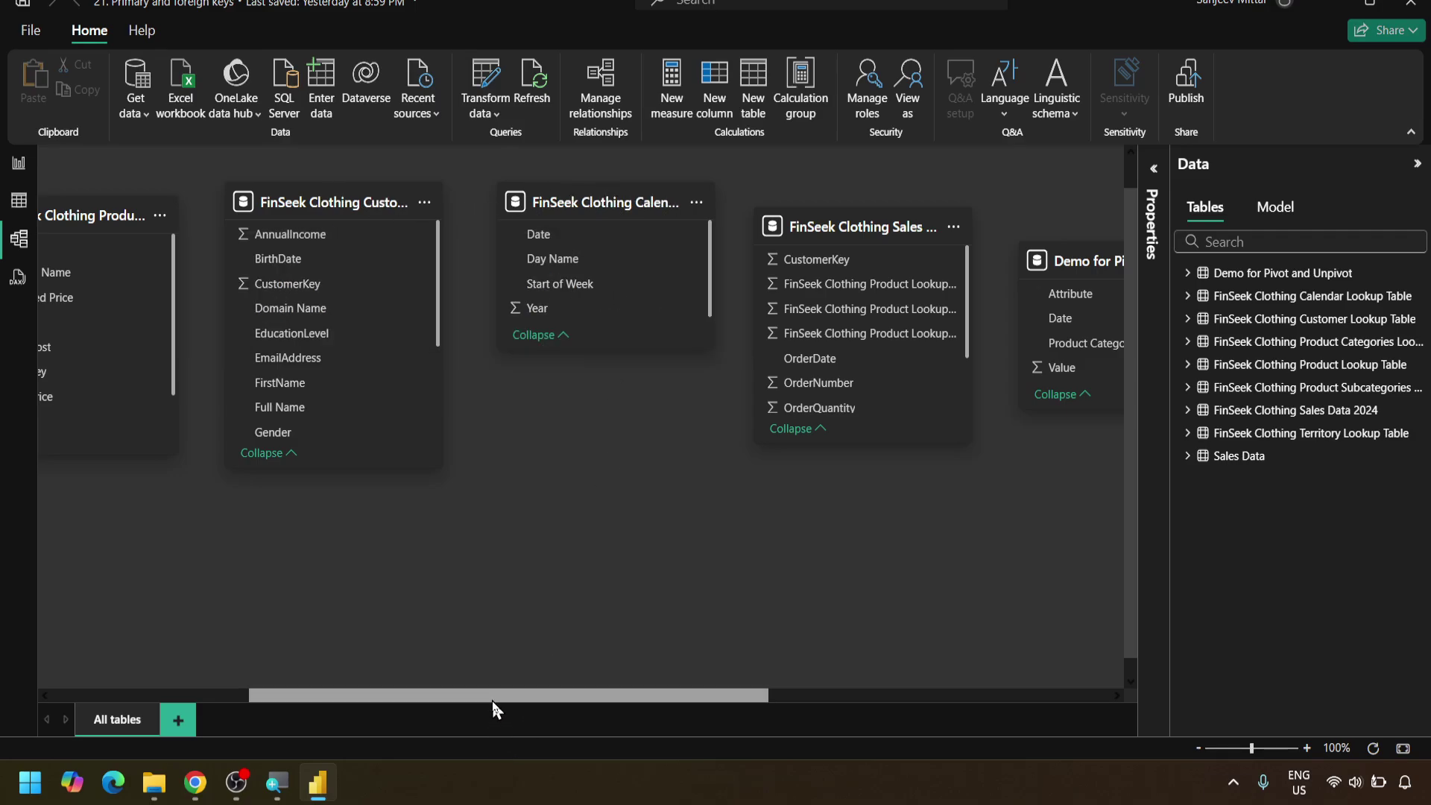
drag(491, 700, 678, 696)
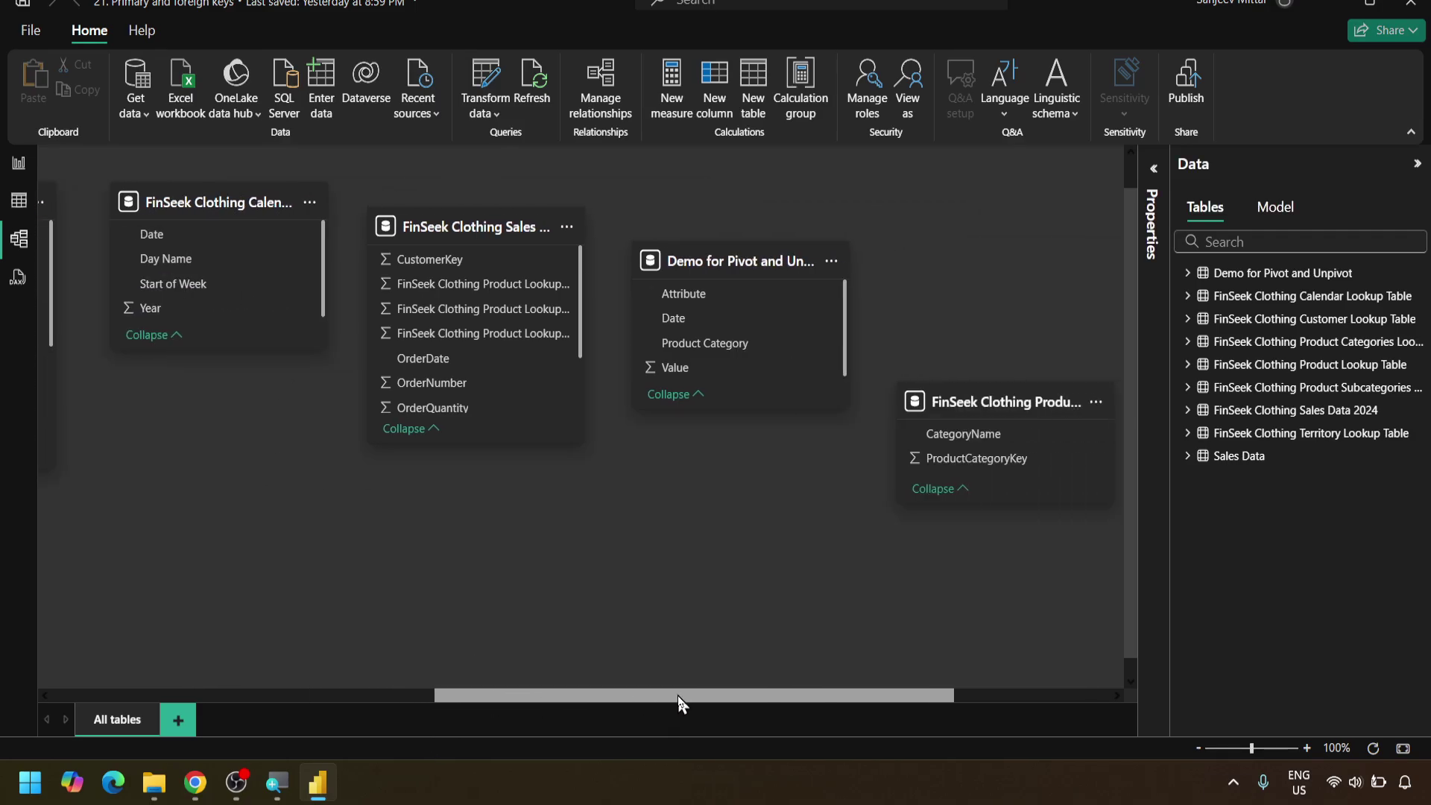
Delete the Sales Data 2024 and Demo for Pivot and Unpivot table cards, confirming each
click(489, 228)
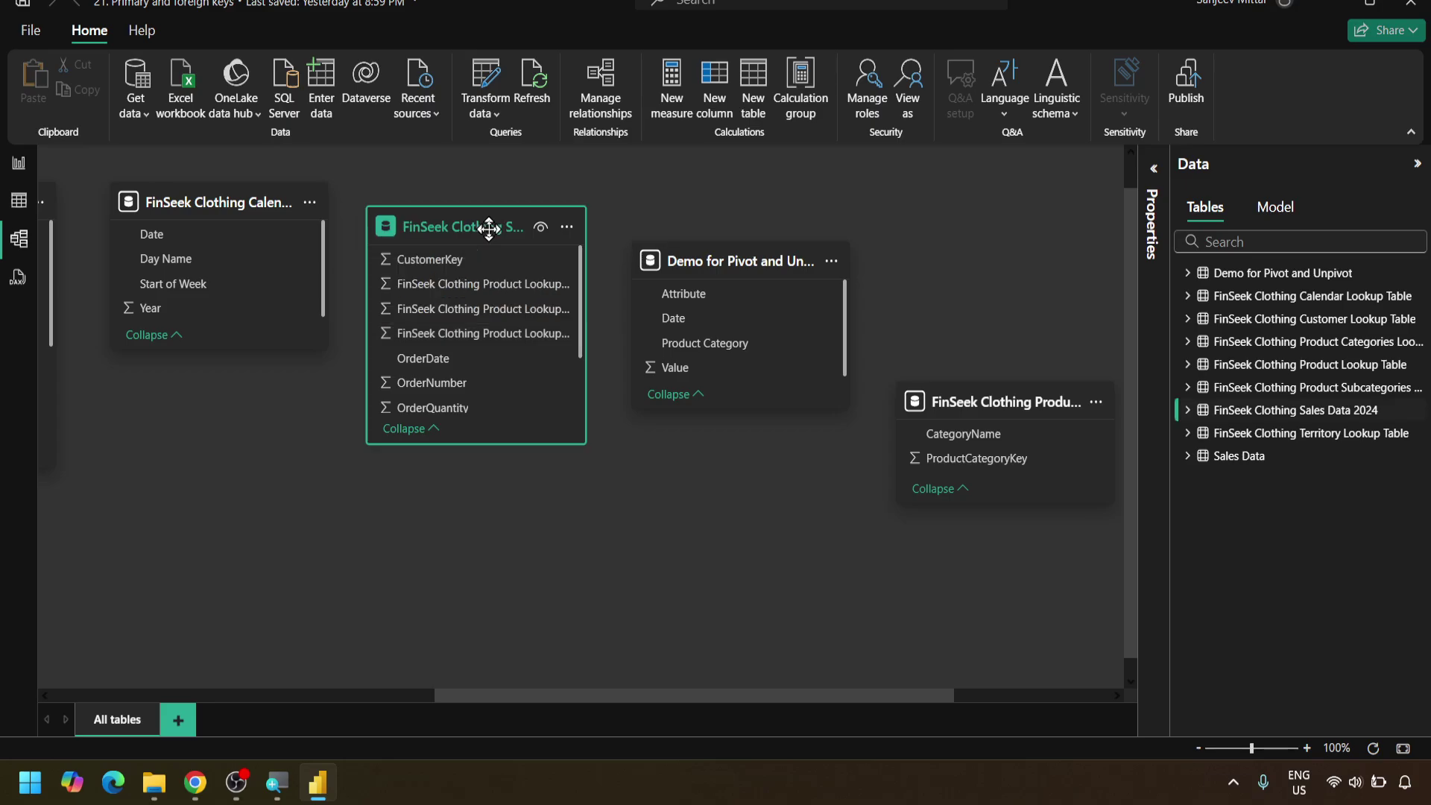
key(Delete)
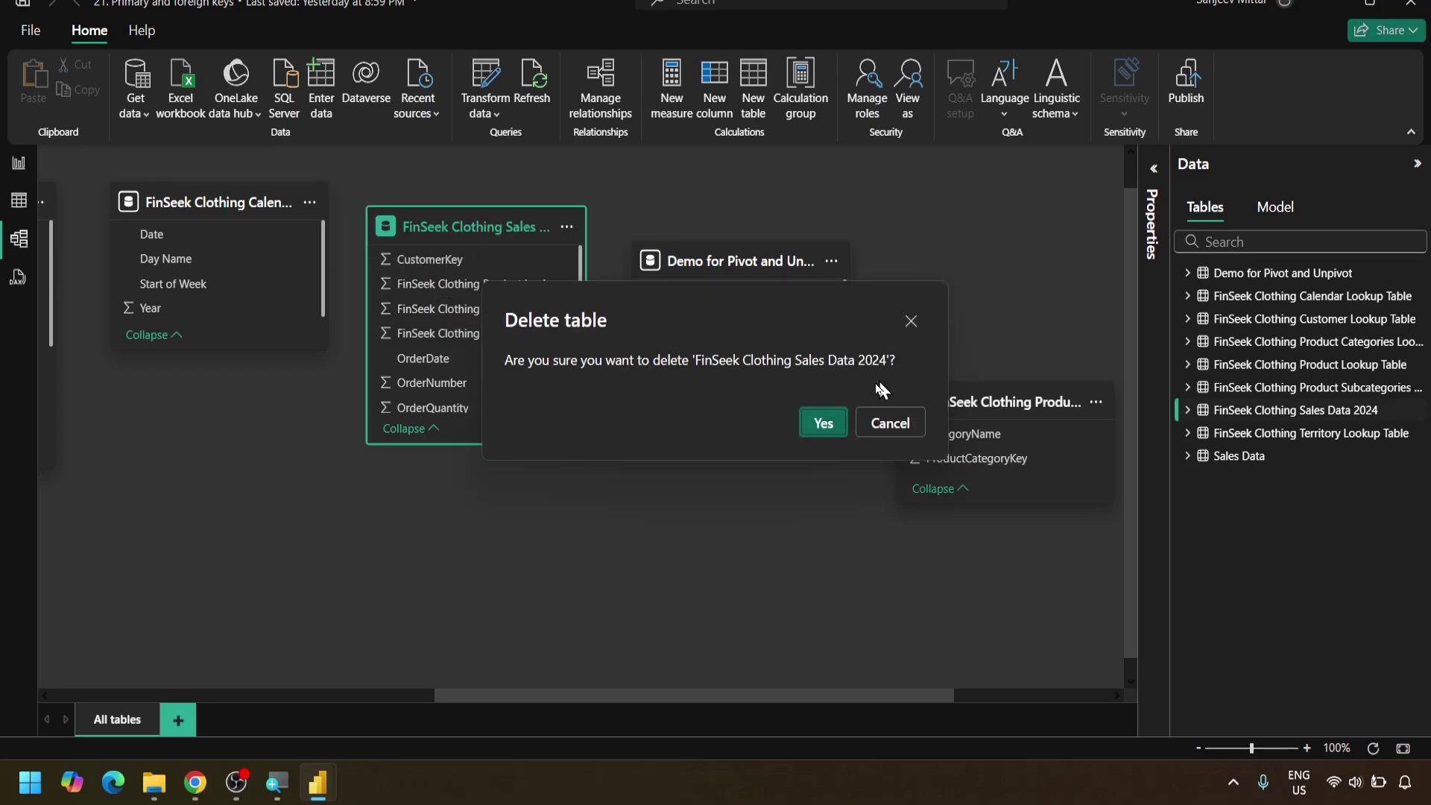
click(827, 423)
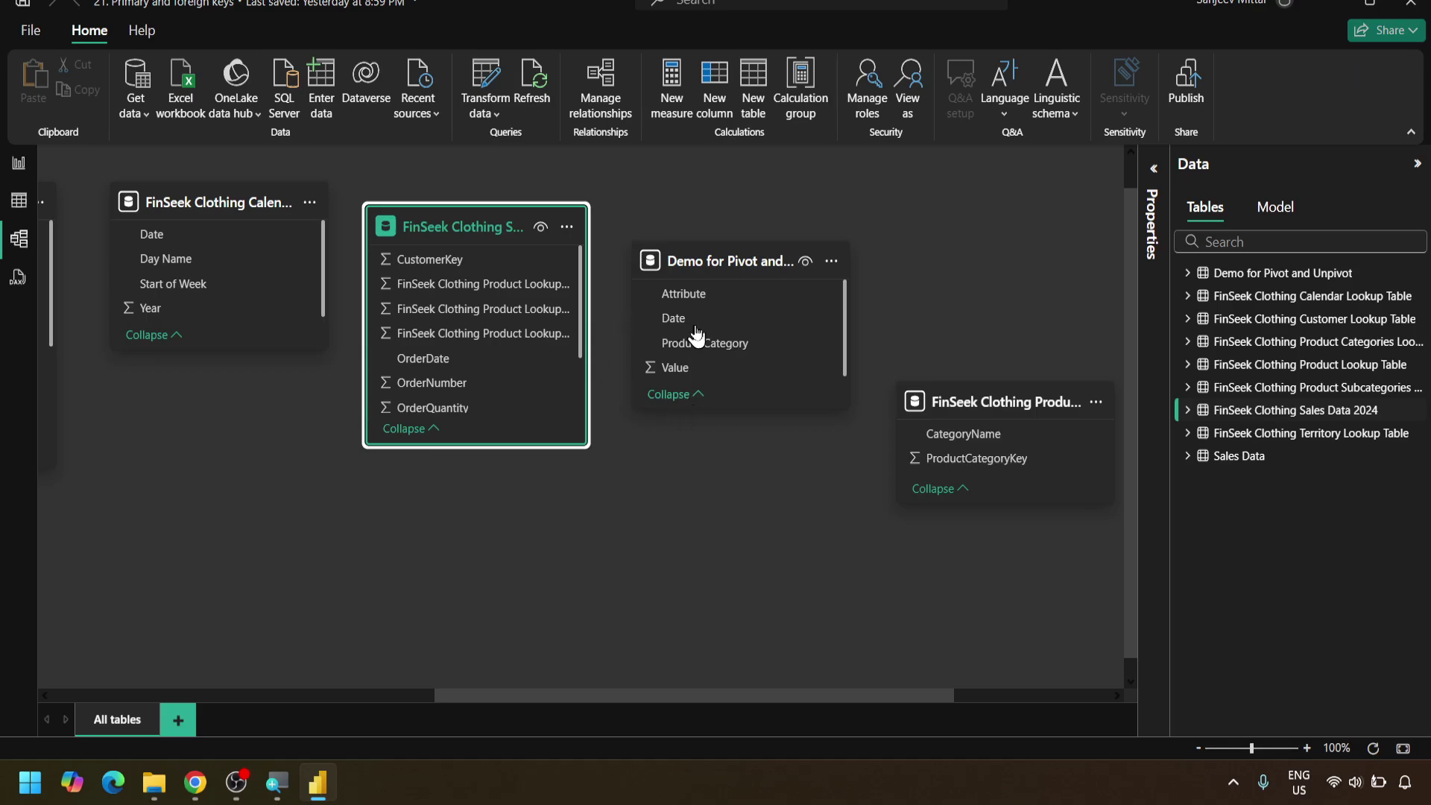
click(713, 268)
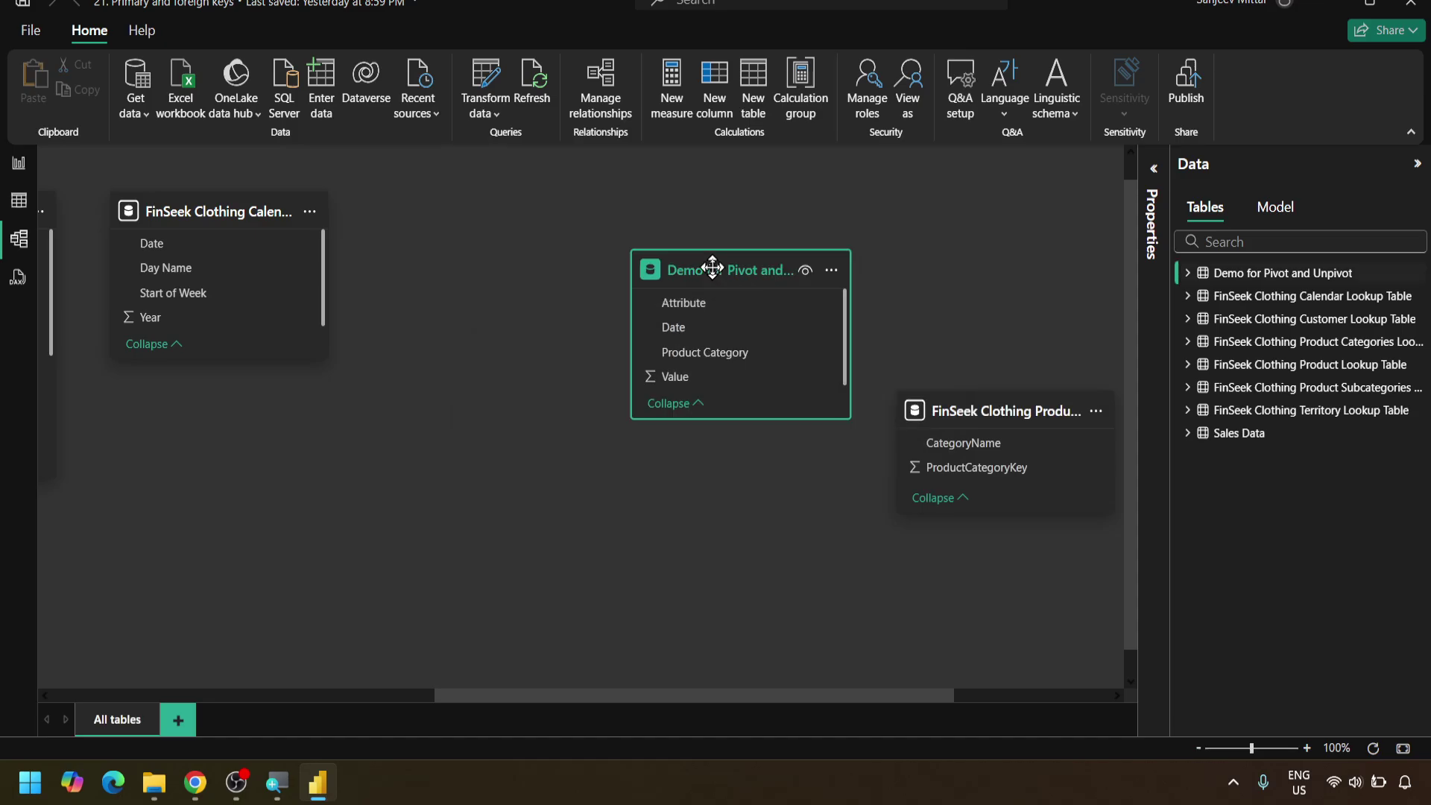
key(Delete)
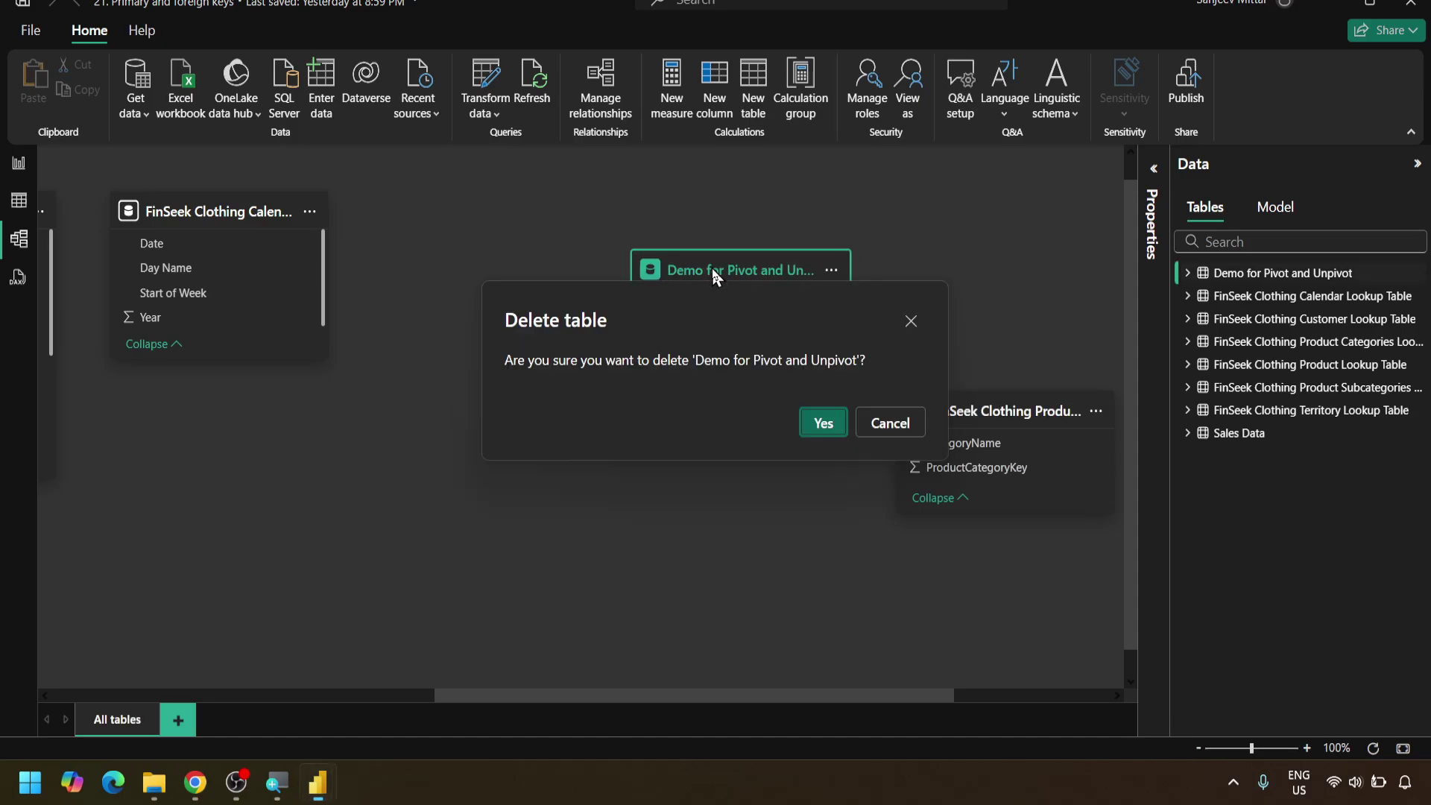
click(824, 422)
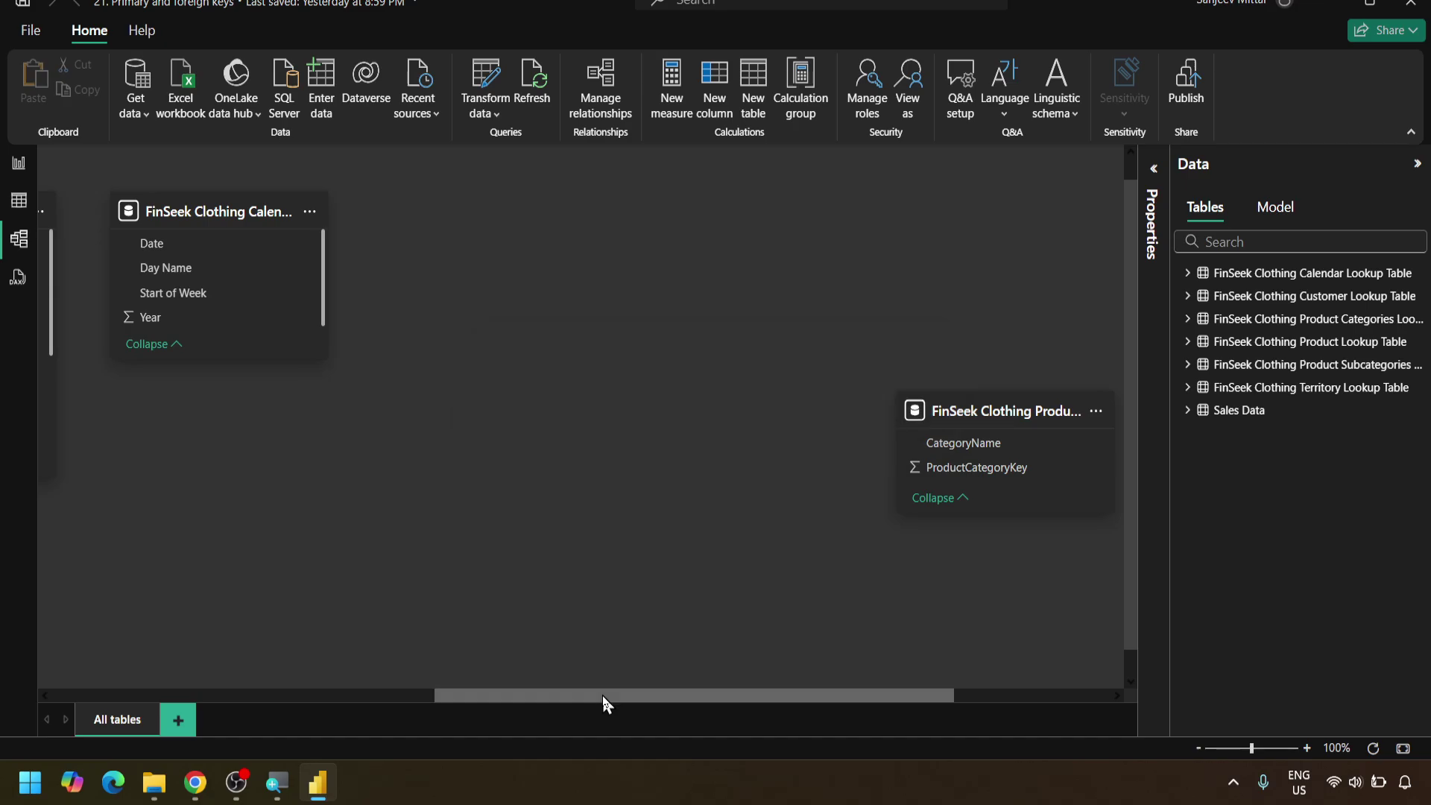
Move Product Categories to the diagram's top left with Subcategories placed beside it
drag(602, 695, 754, 694)
drag(609, 416, 111, 216)
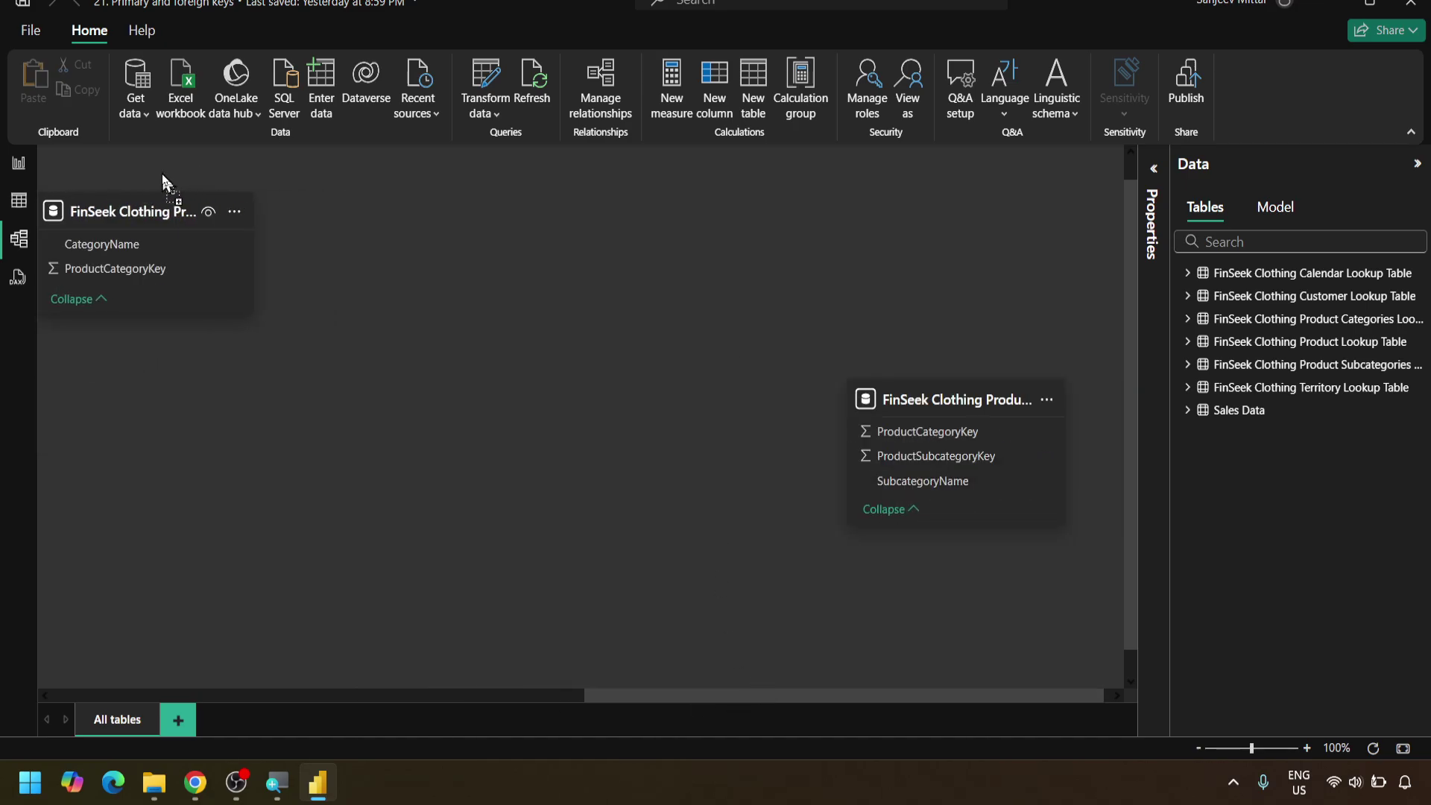
drag(973, 388, 1172, 223)
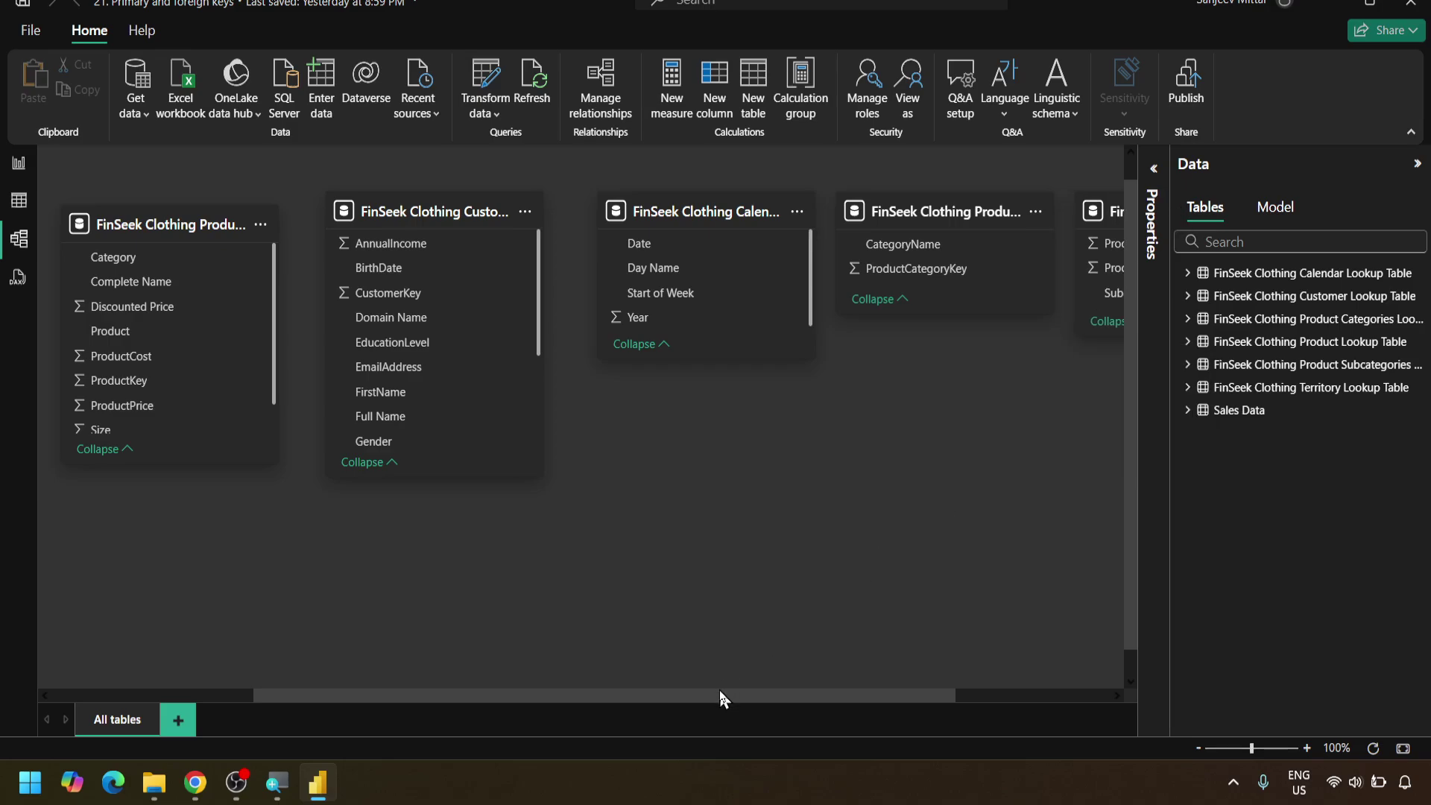
Pan the diagram, then show the Territory Lookup Table's 10 rows in Table view
drag(720, 698, 875, 698)
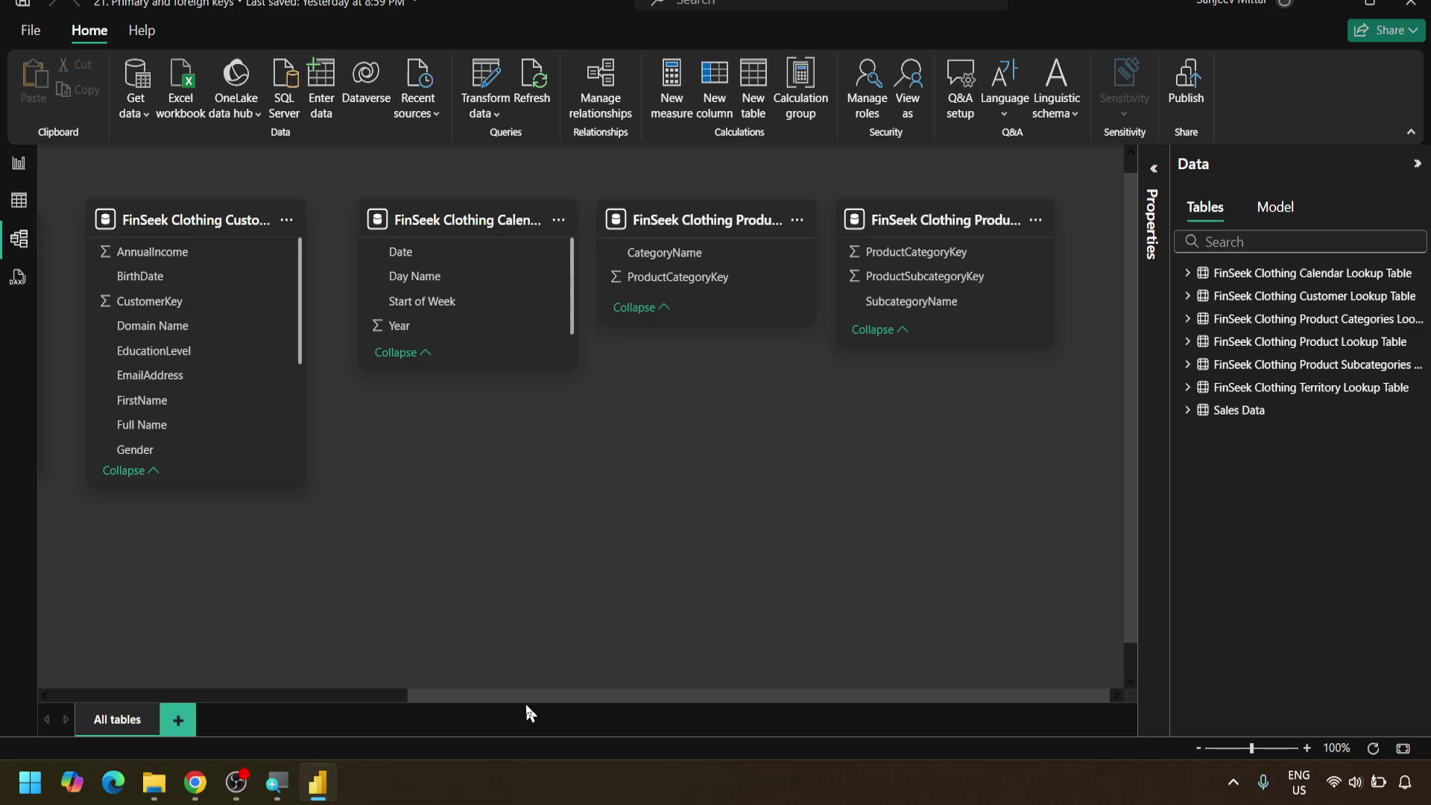
drag(514, 696, 9, 500)
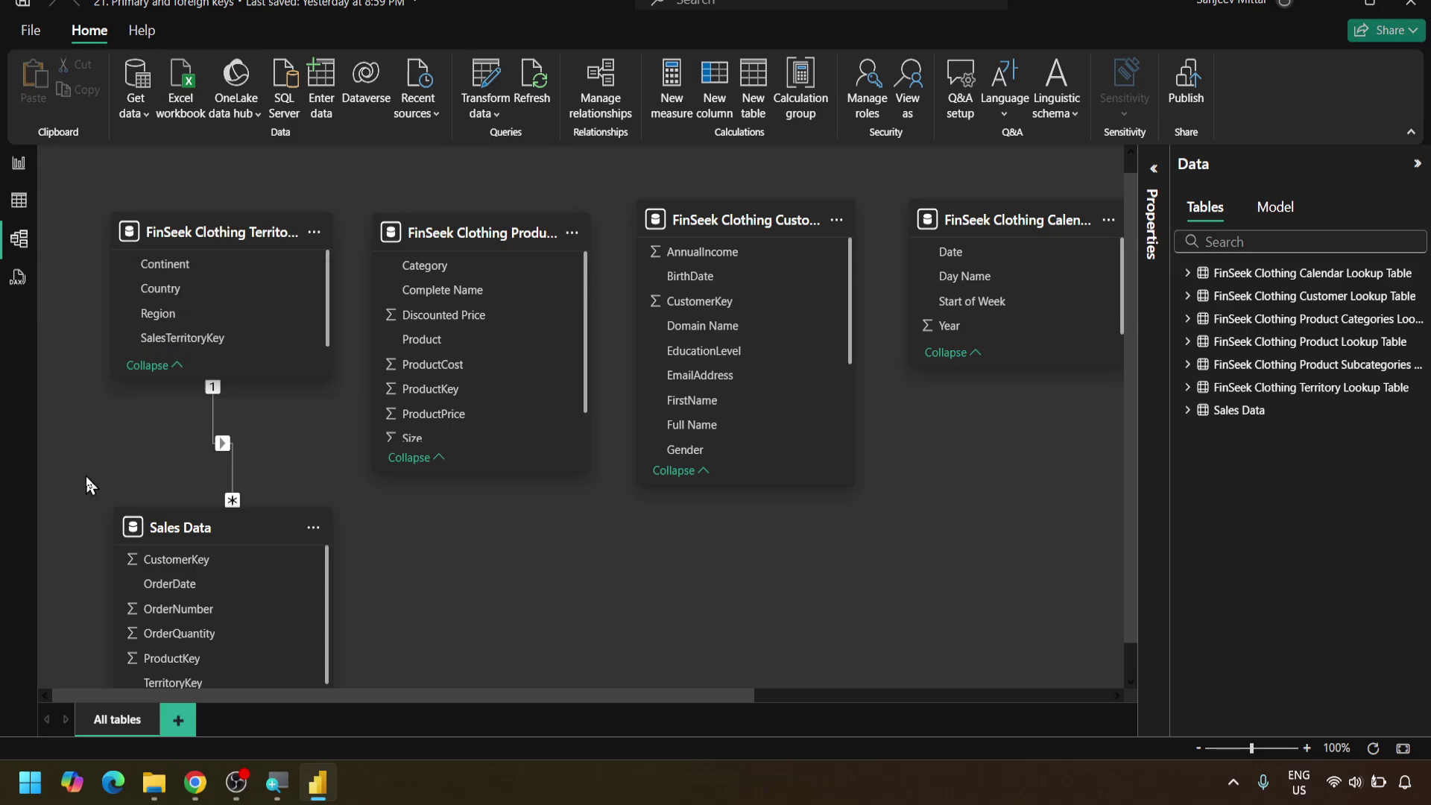
scroll(86, 477, down, 1)
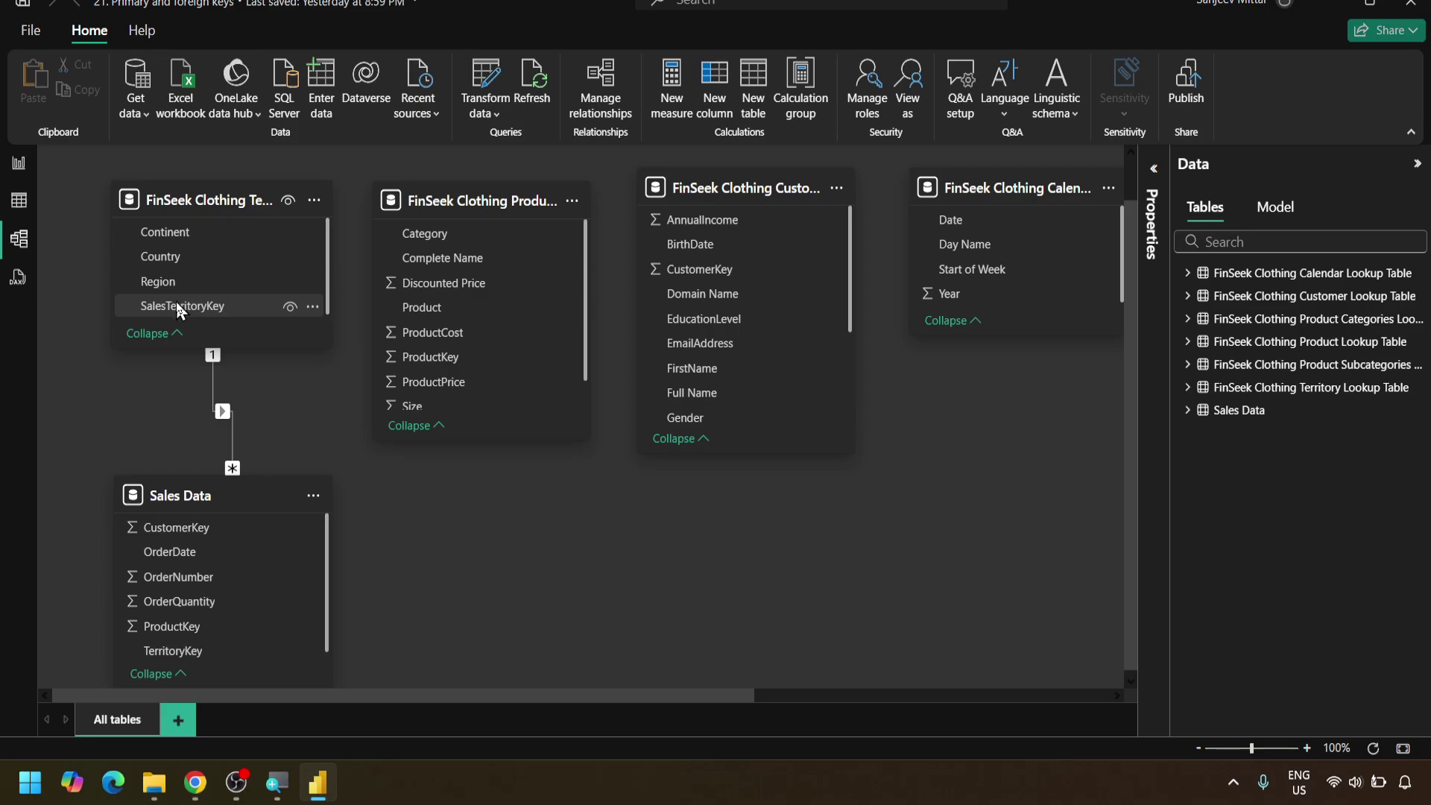
click(18, 208)
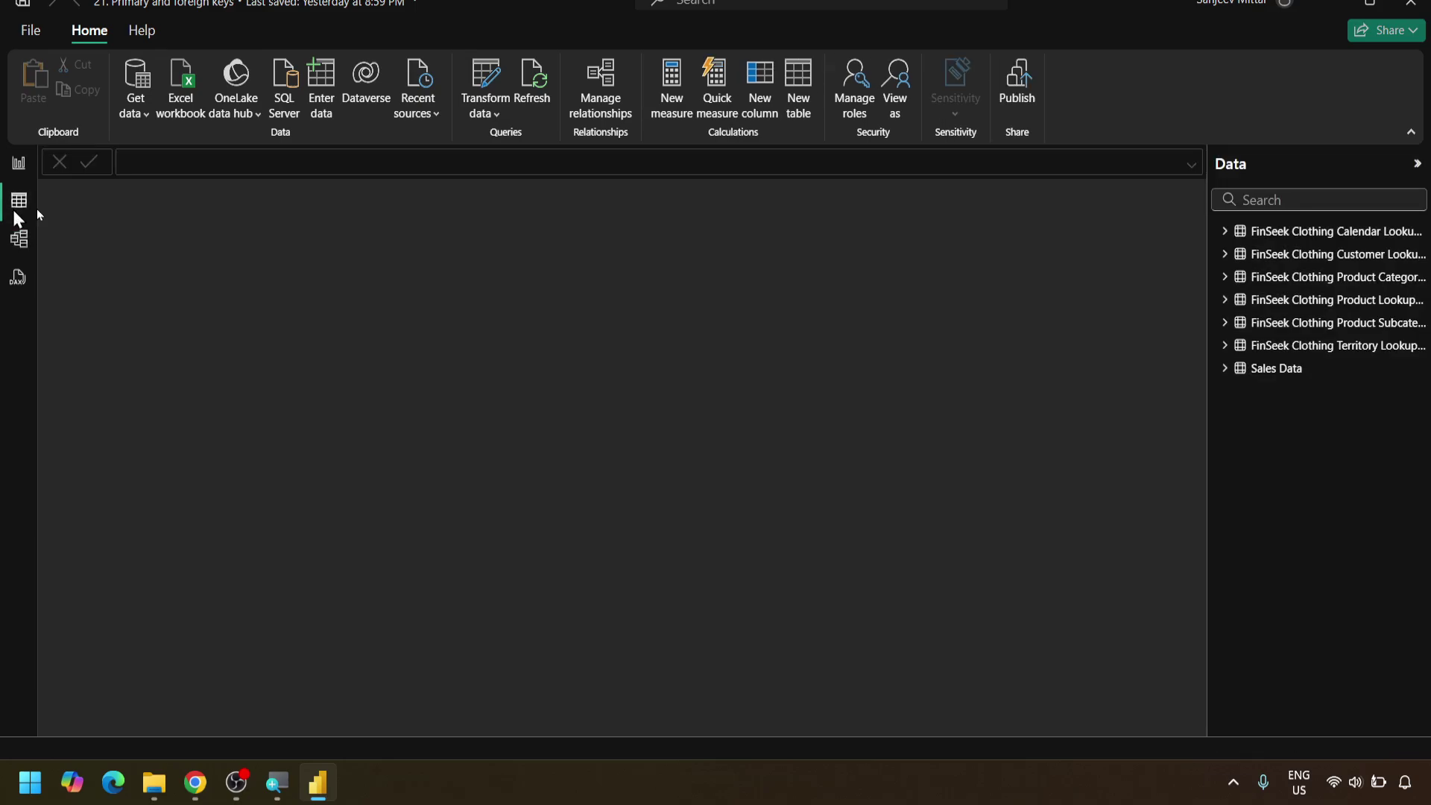
click(1349, 353)
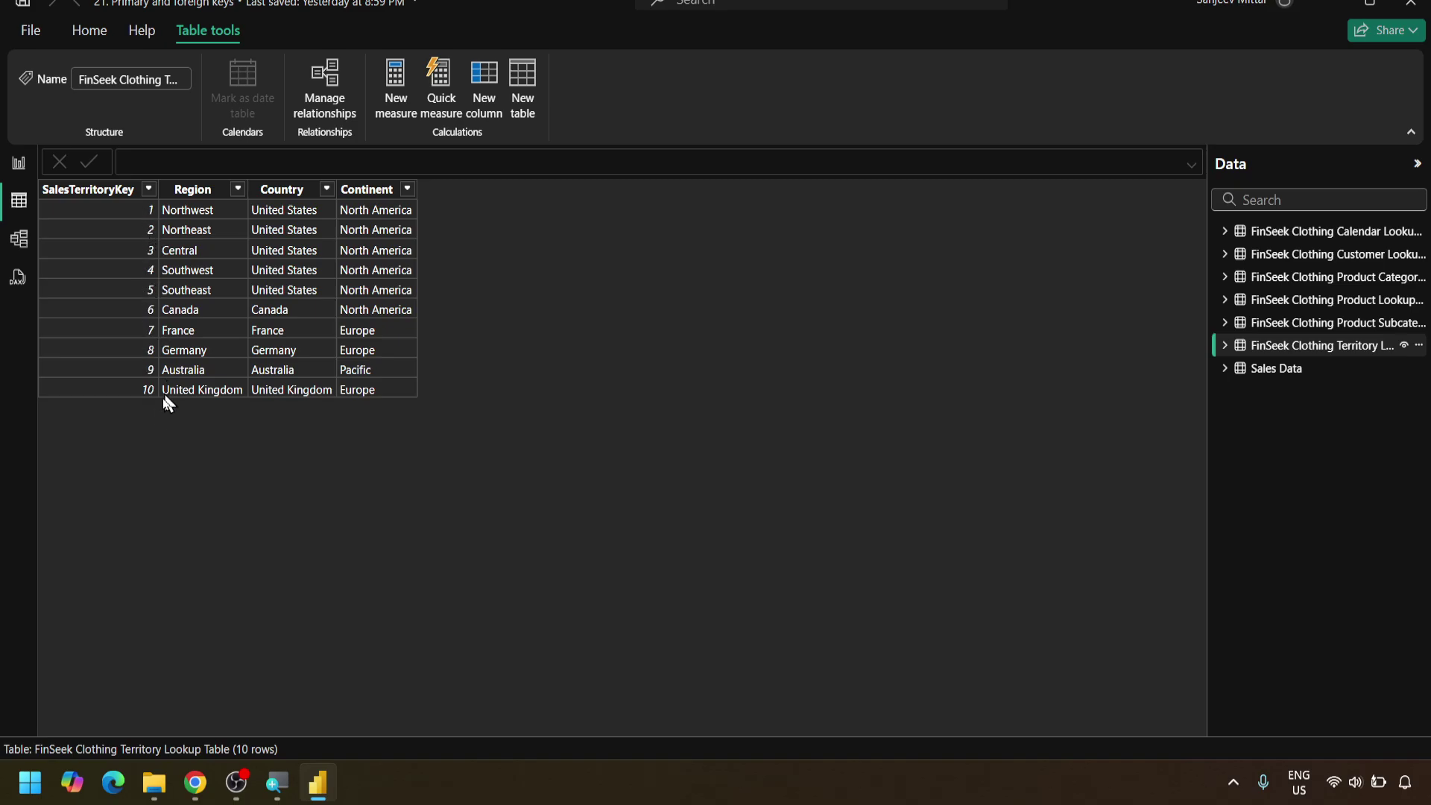
Move the Sales Data card under Territory, then review both tables' rows in Table view
click(19, 239)
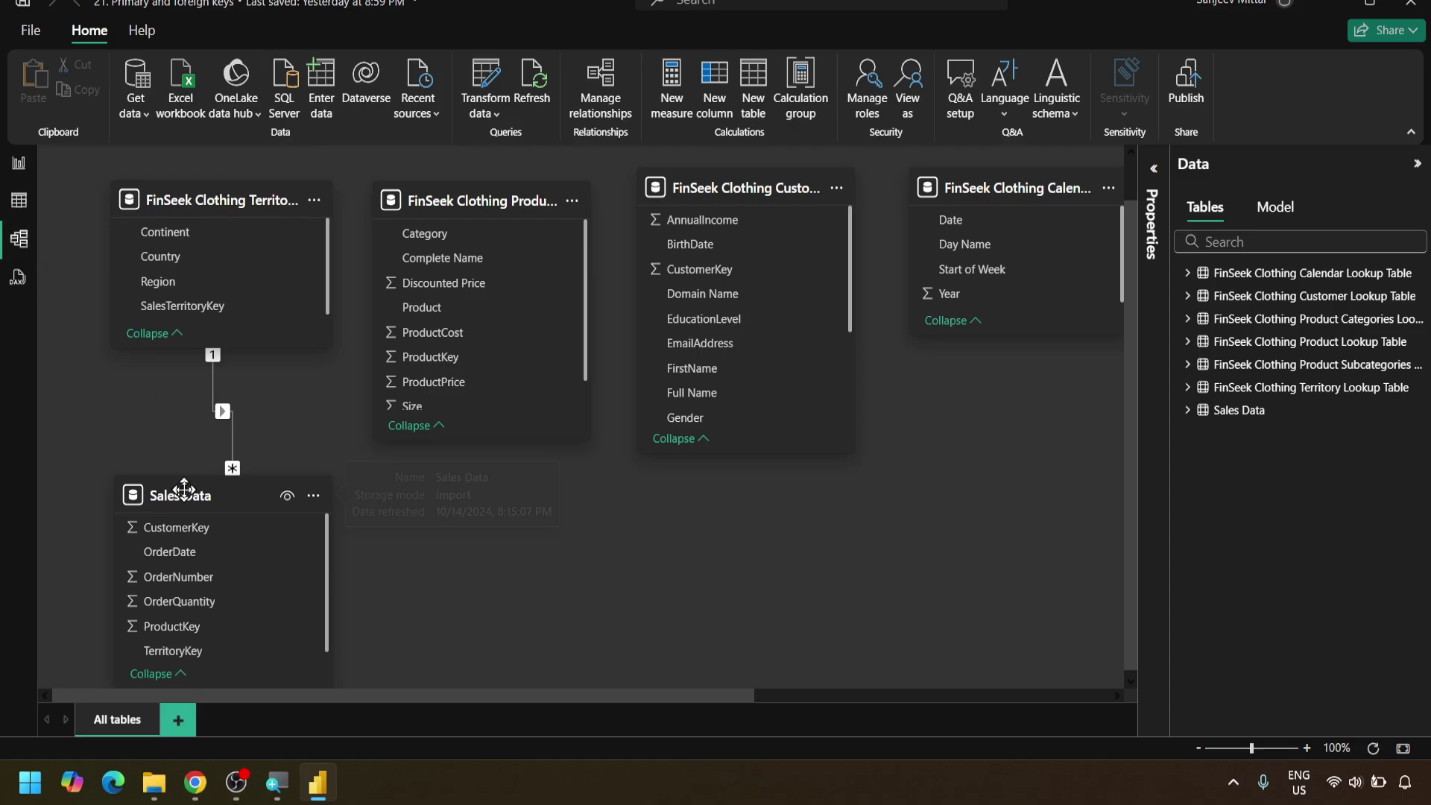
drag(185, 492, 186, 439)
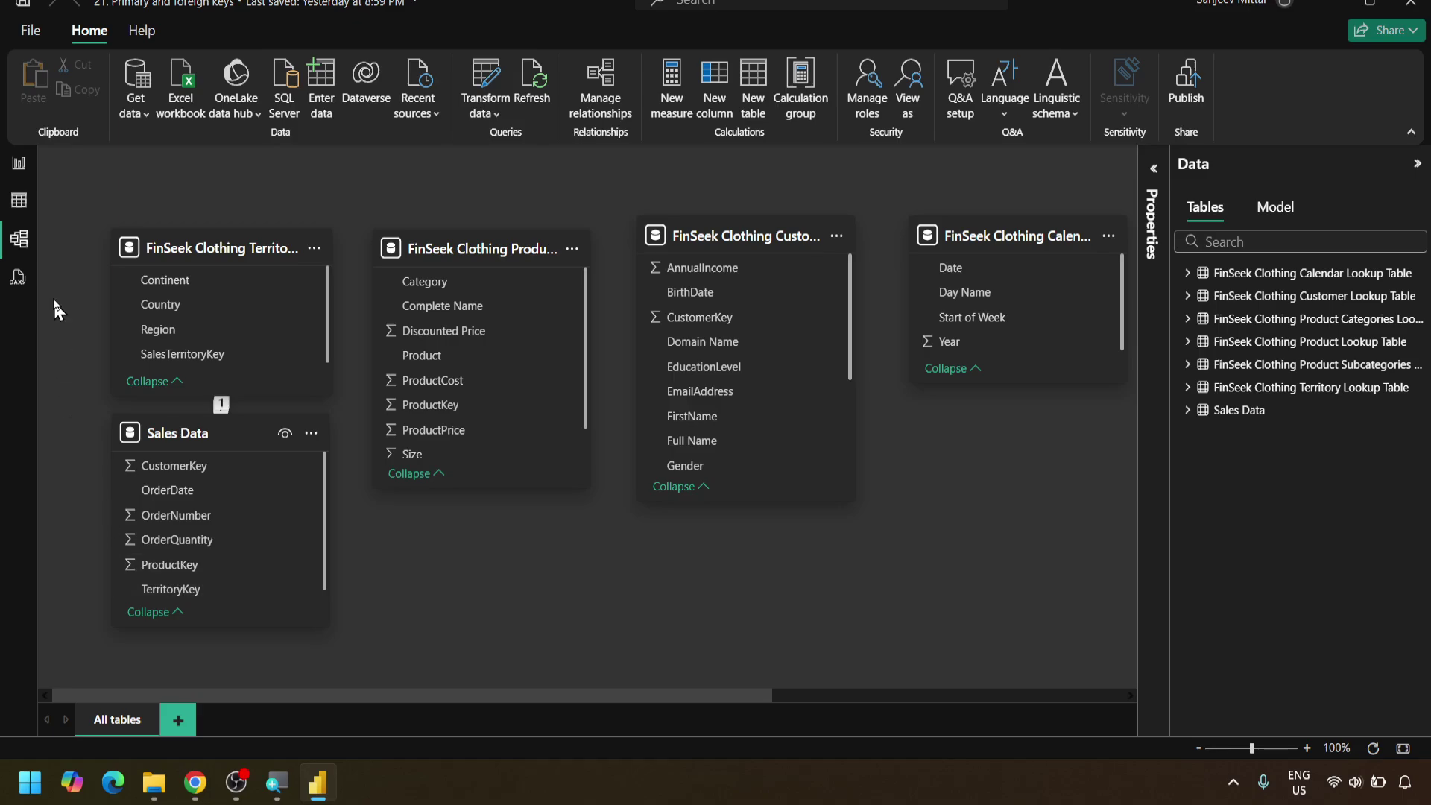
click(19, 201)
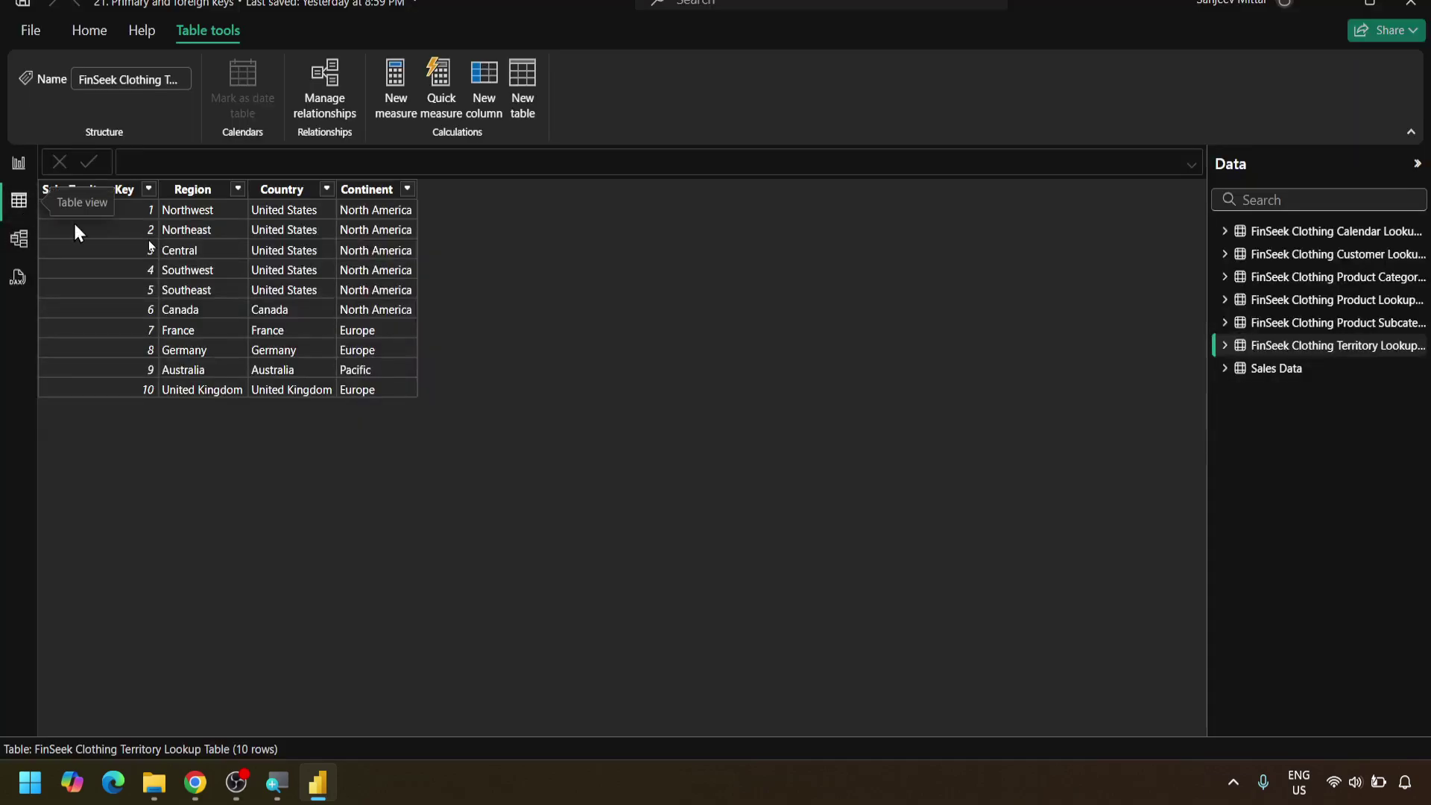
click(1300, 379)
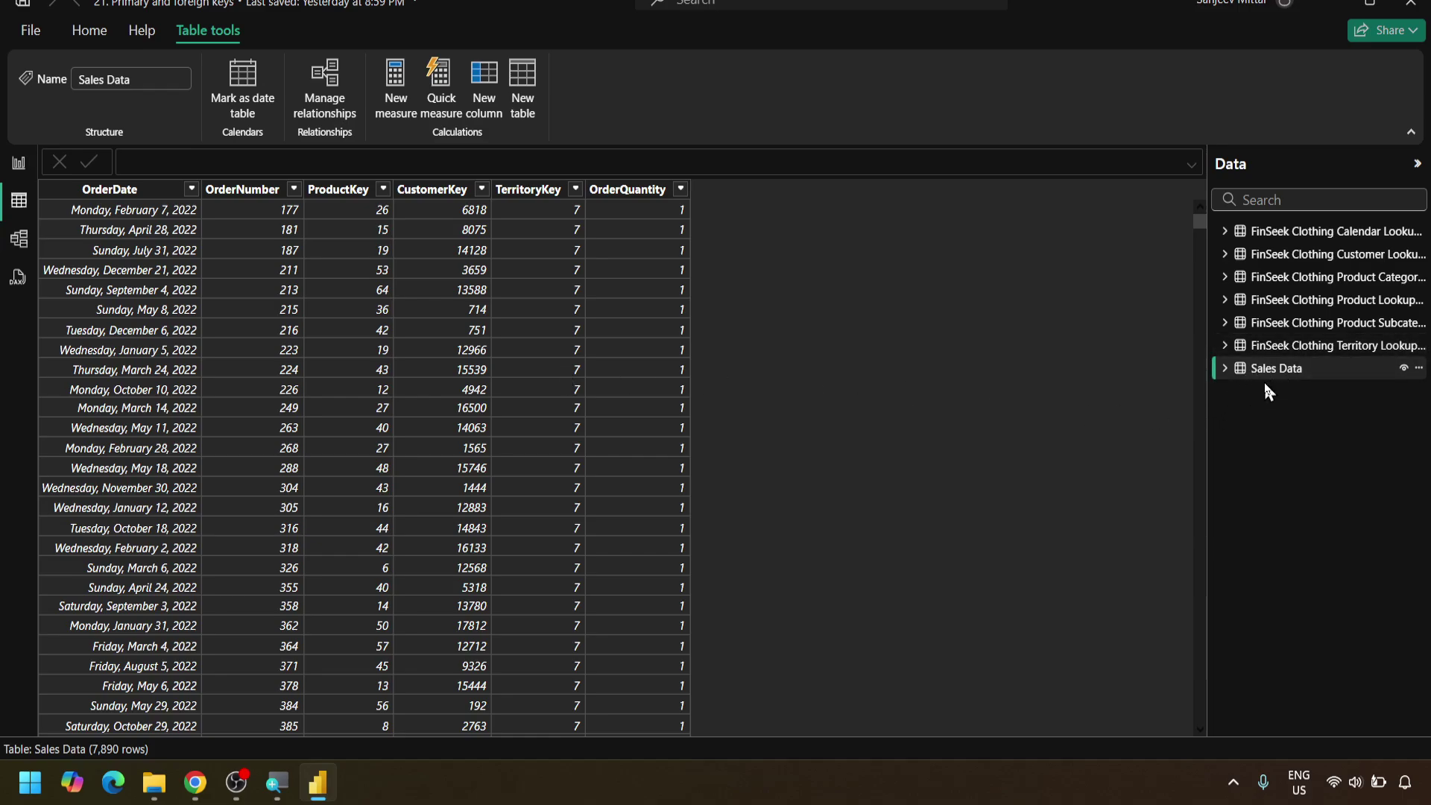
Back in Model view, nudge the Territory card up and select the Territory table
click(14, 255)
drag(204, 243, 201, 232)
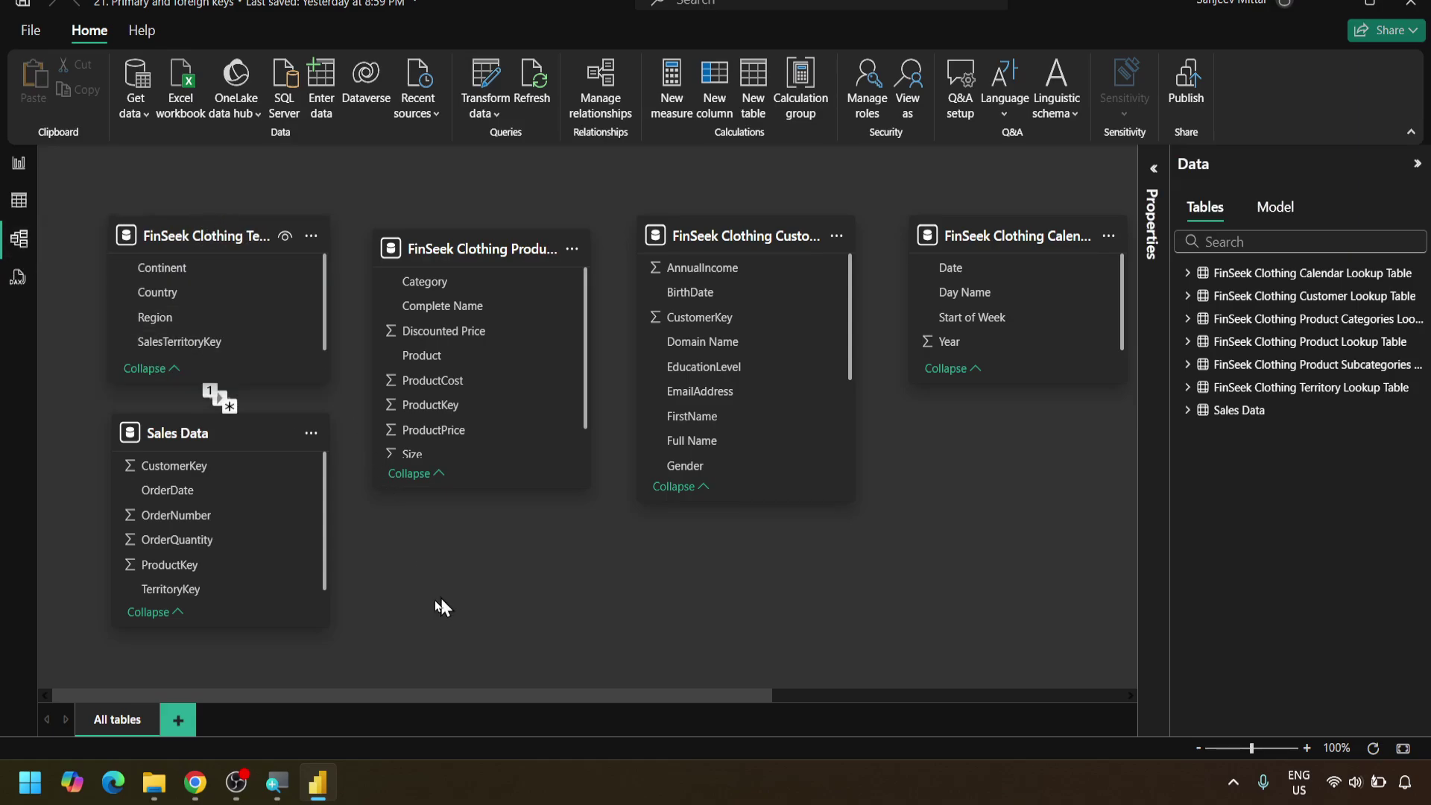
click(176, 345)
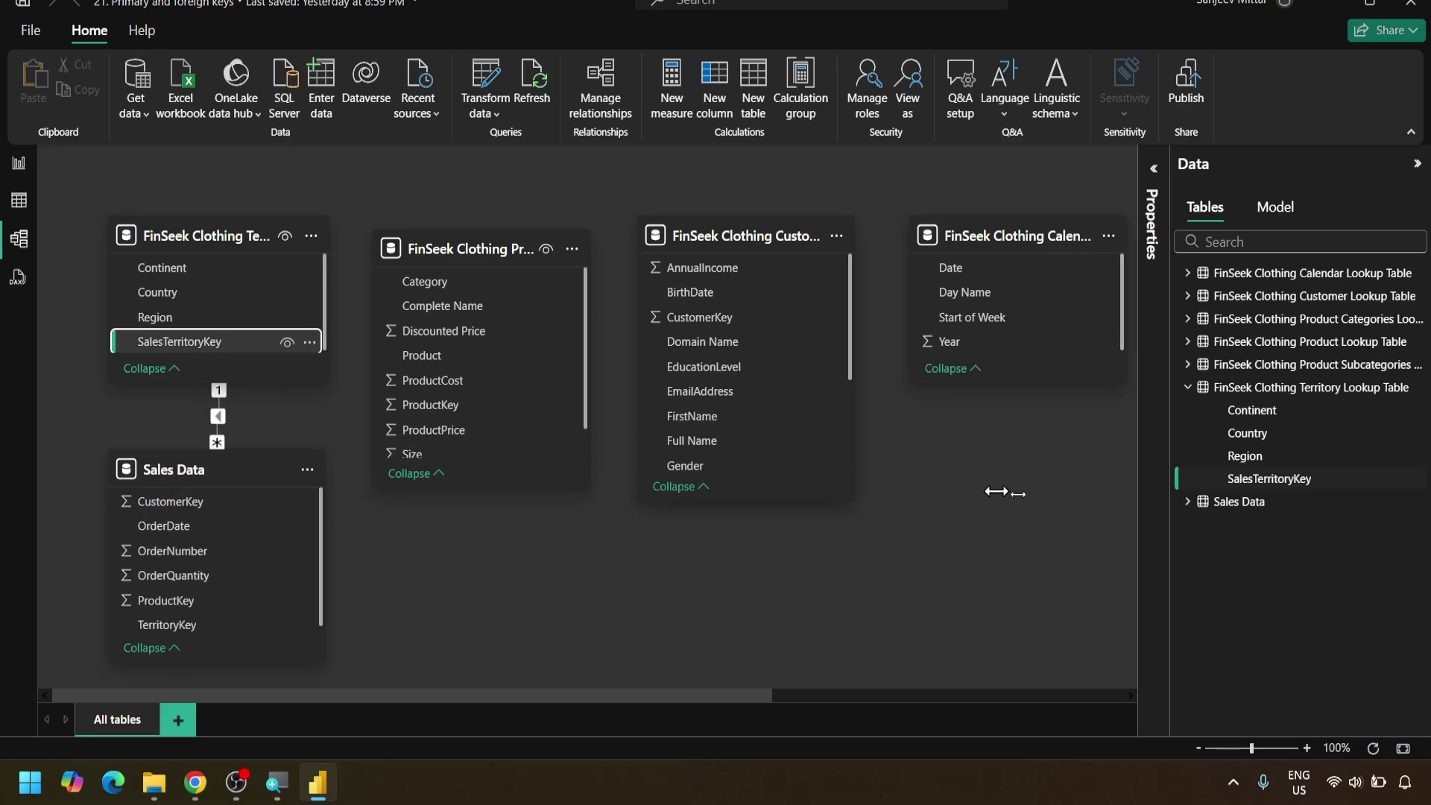
click(199, 237)
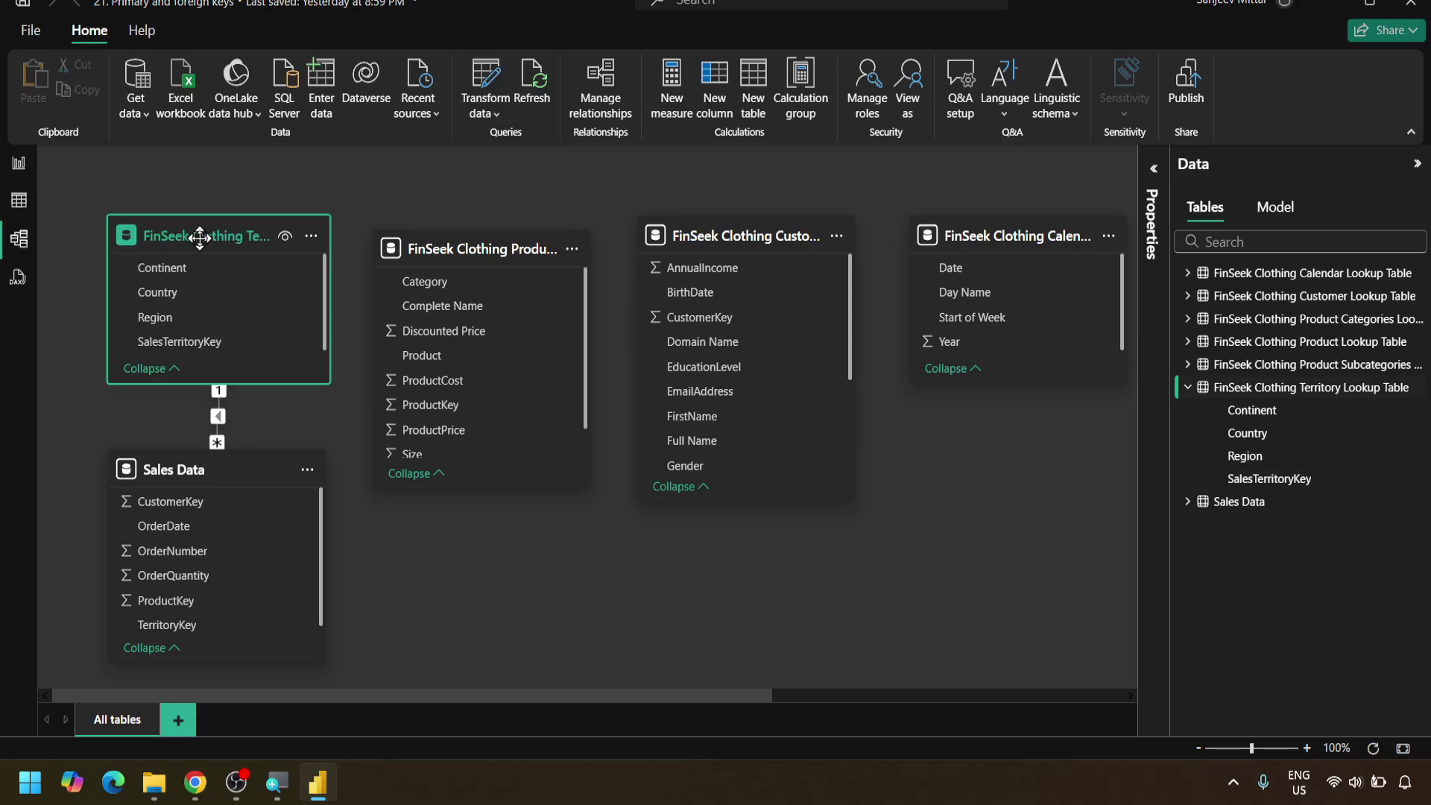
Set the Territory Lookup Table's key column to SalesTerritoryKey in Properties
click(1155, 173)
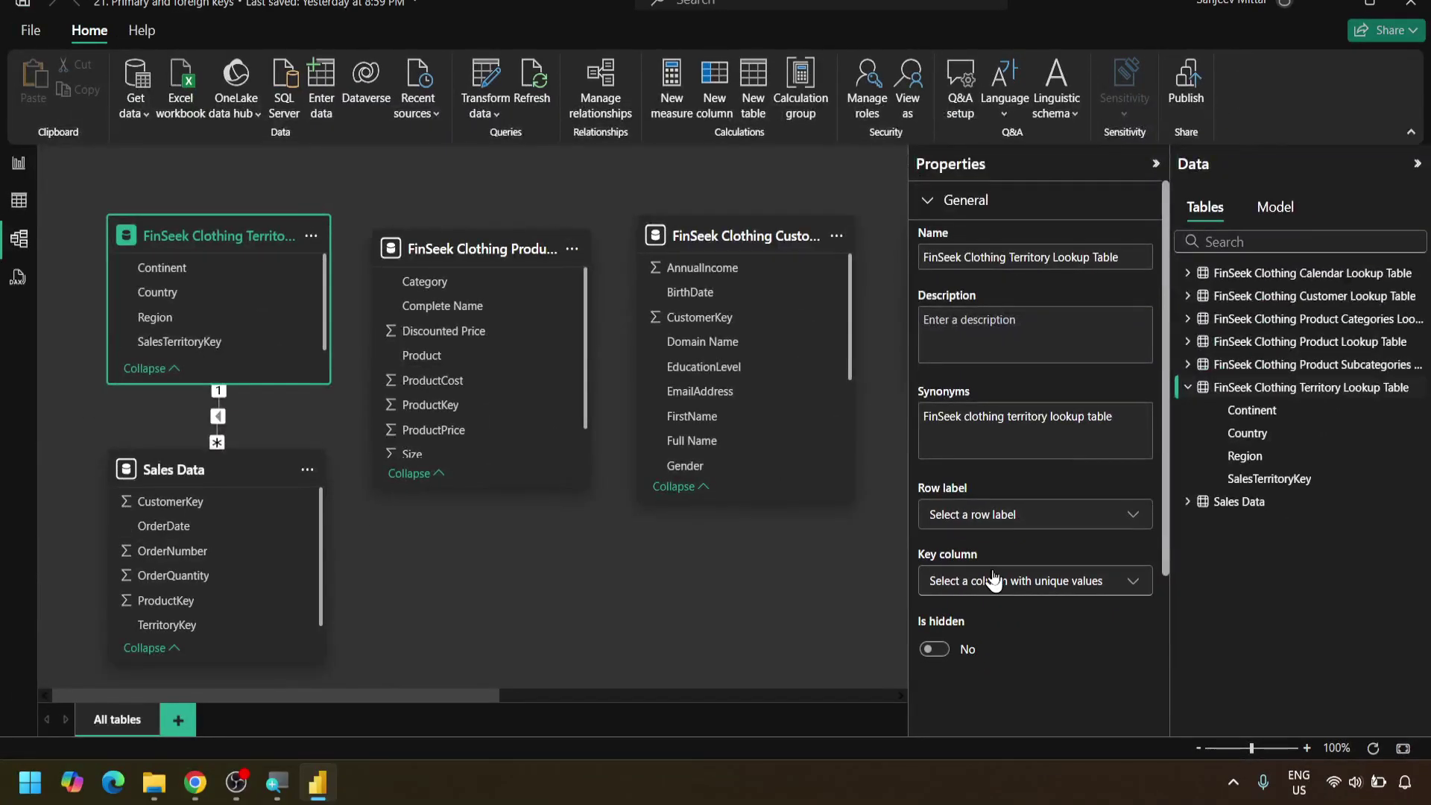
click(1071, 628)
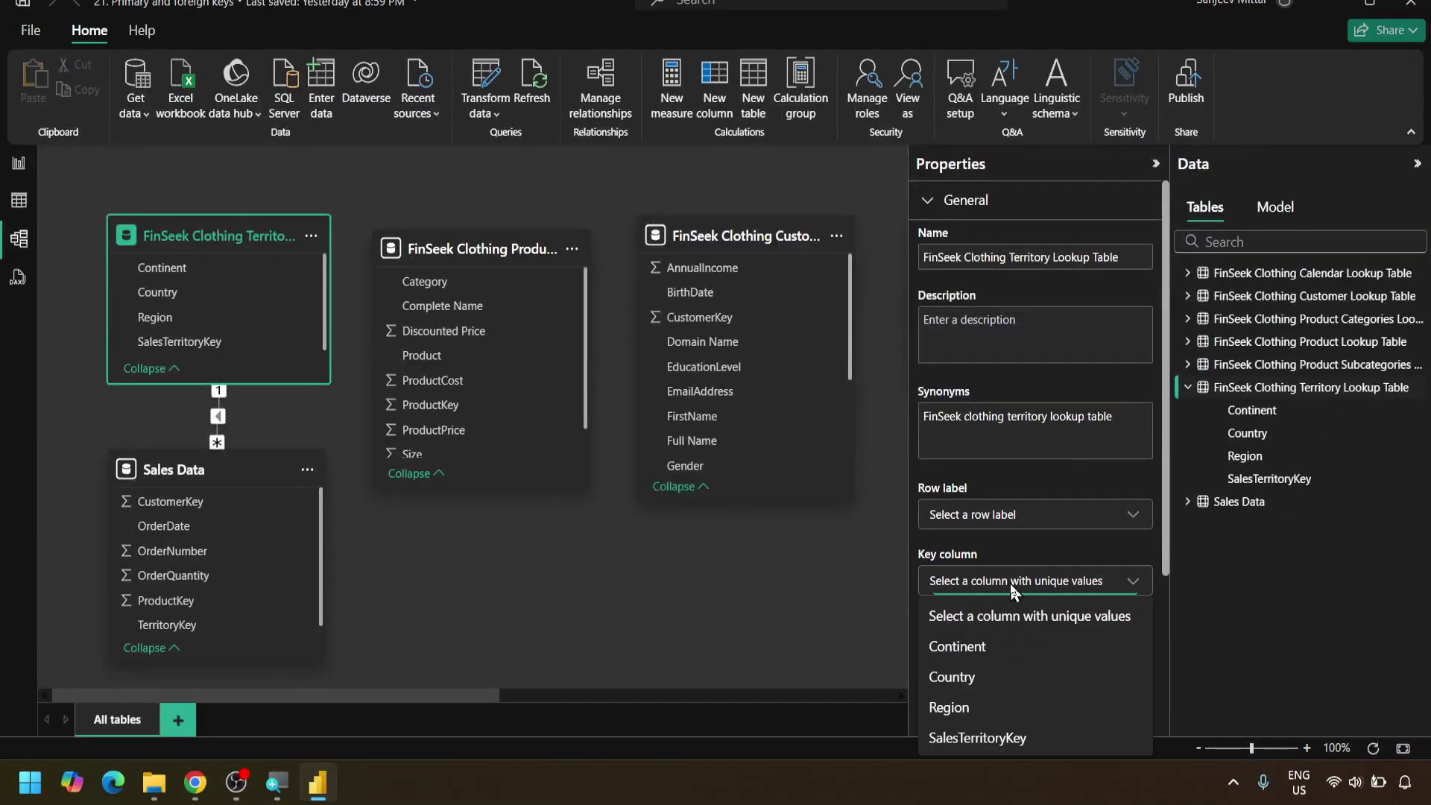
click(995, 740)
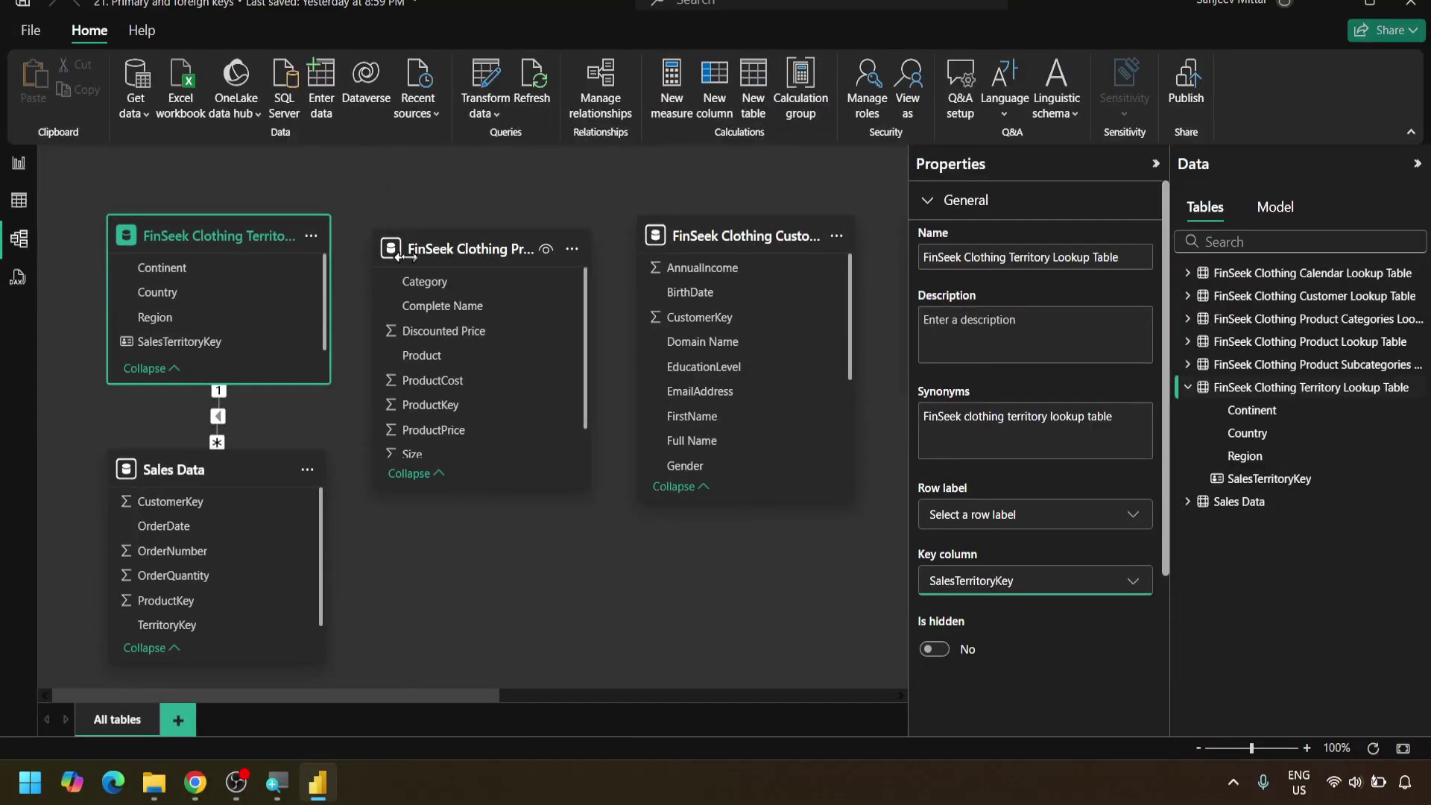
Select the Product Lookup Table and check its key column choices for ProductKey
click(461, 250)
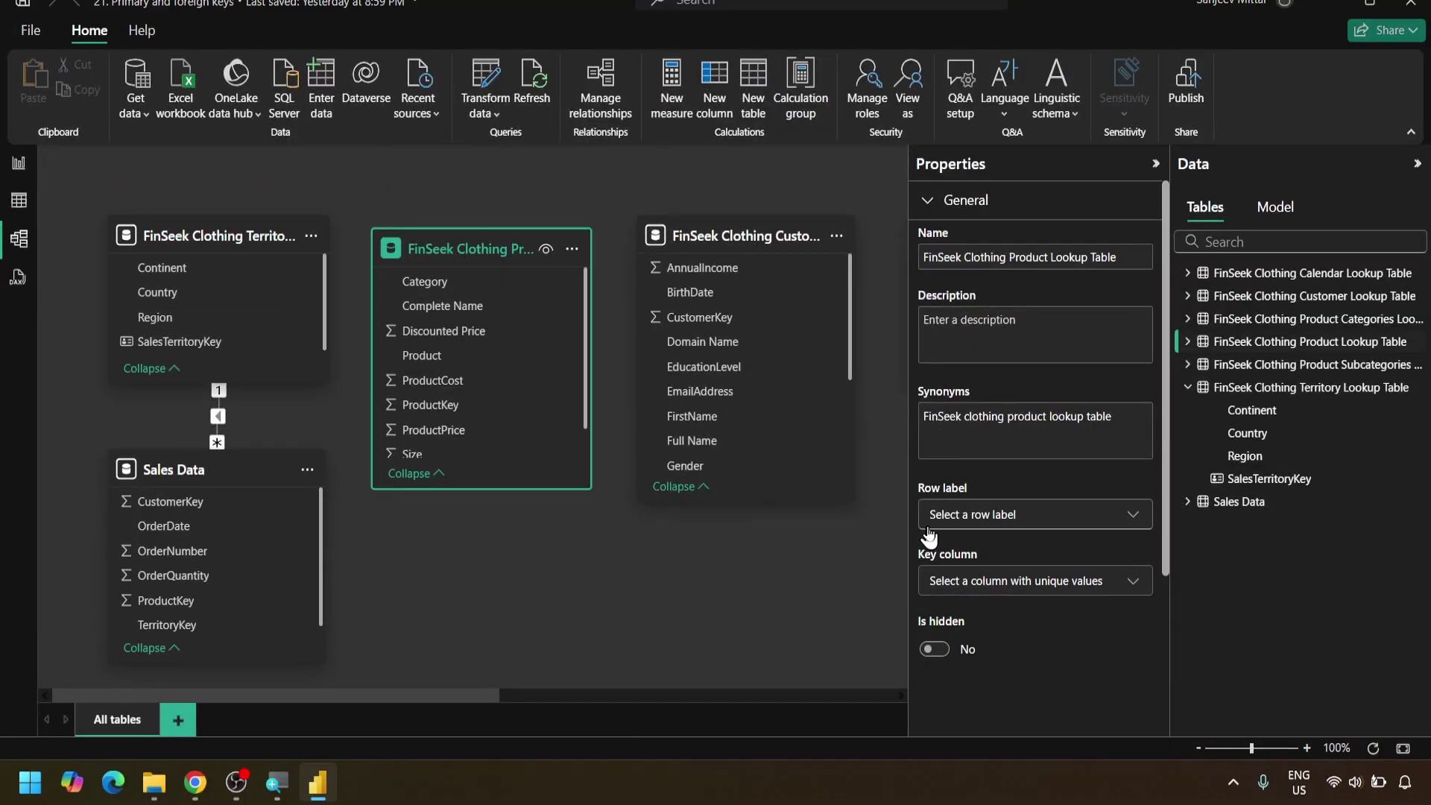
click(1081, 585)
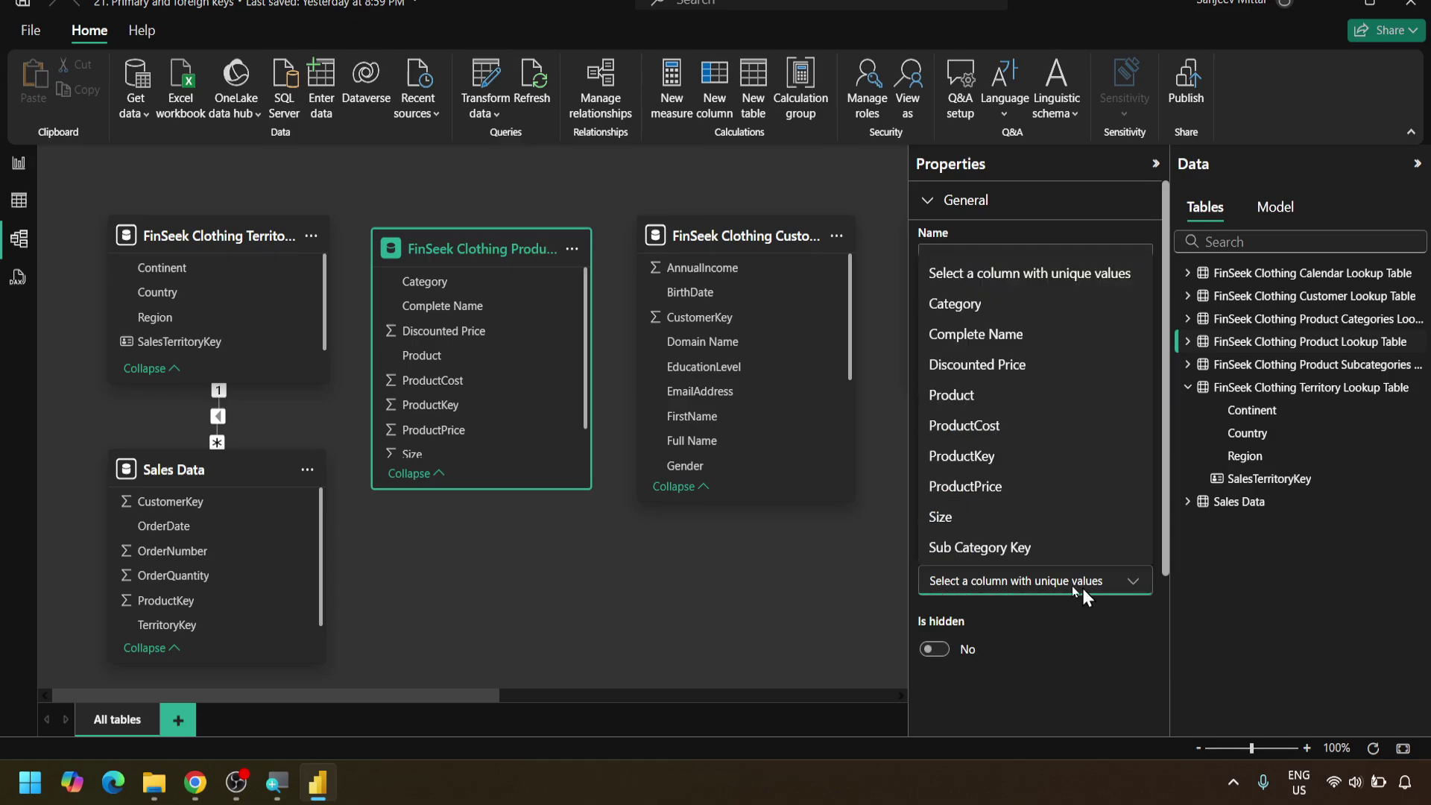
key(Escape)
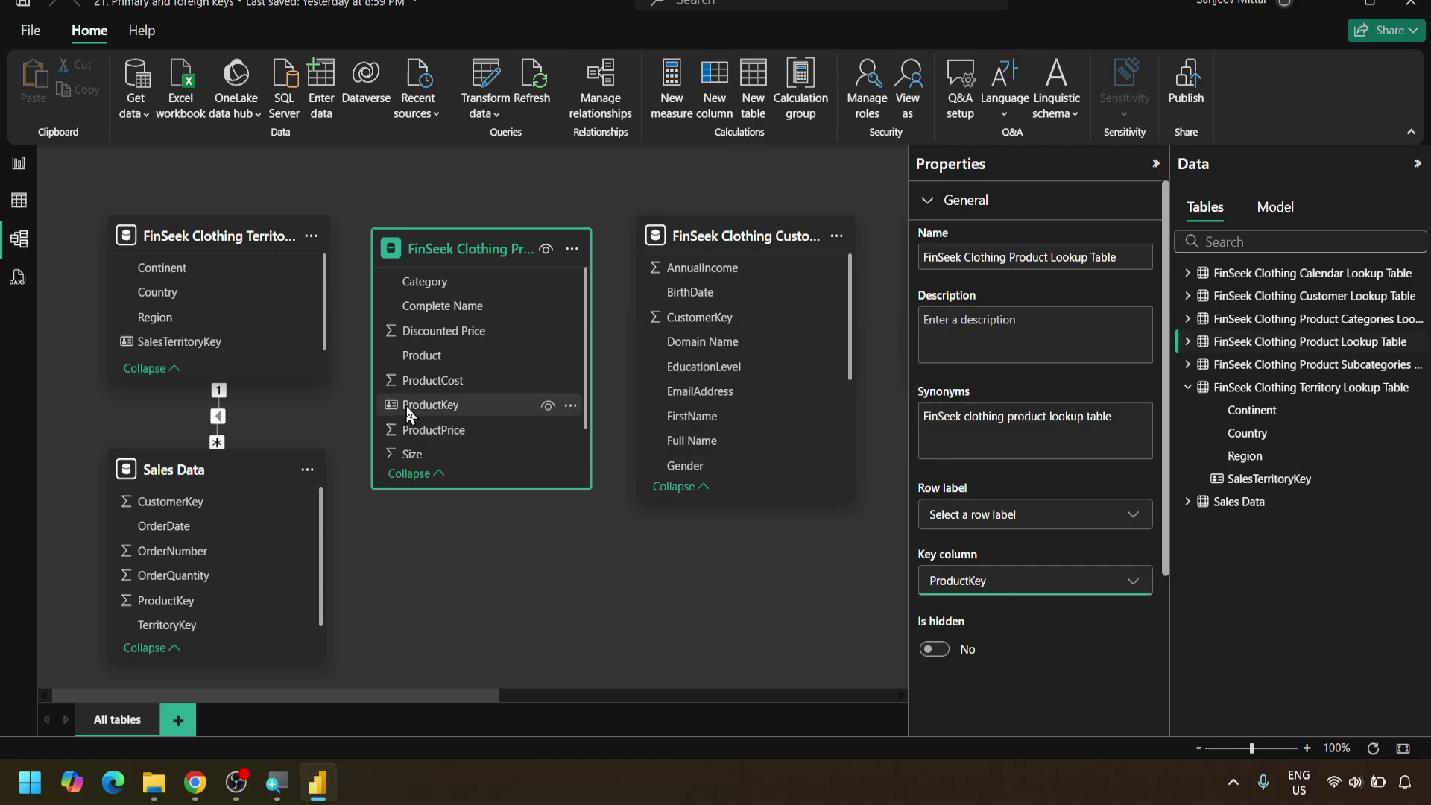
drag(377, 700, 544, 705)
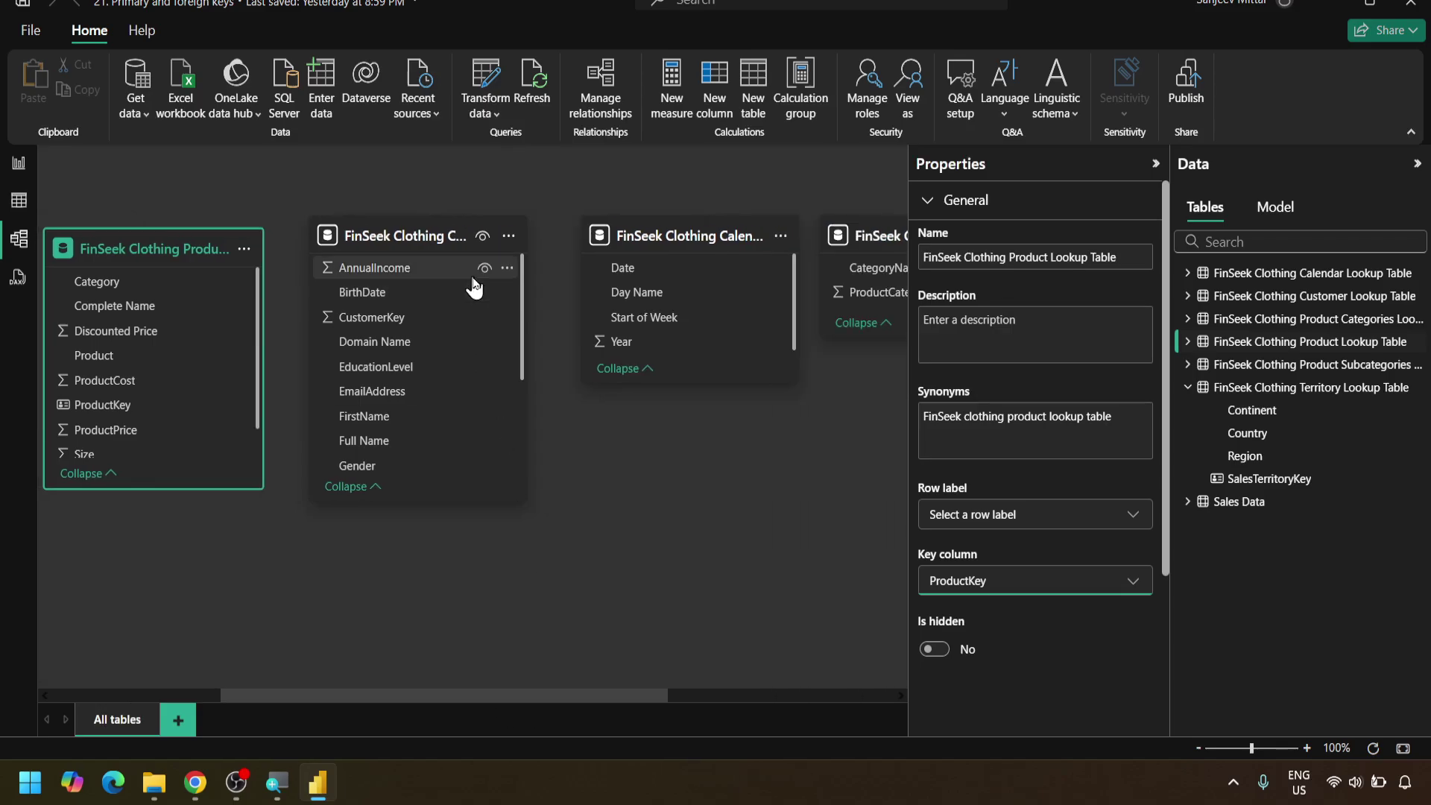
Set the Customer Lookup Table's key column to CustomerKey
click(503, 277)
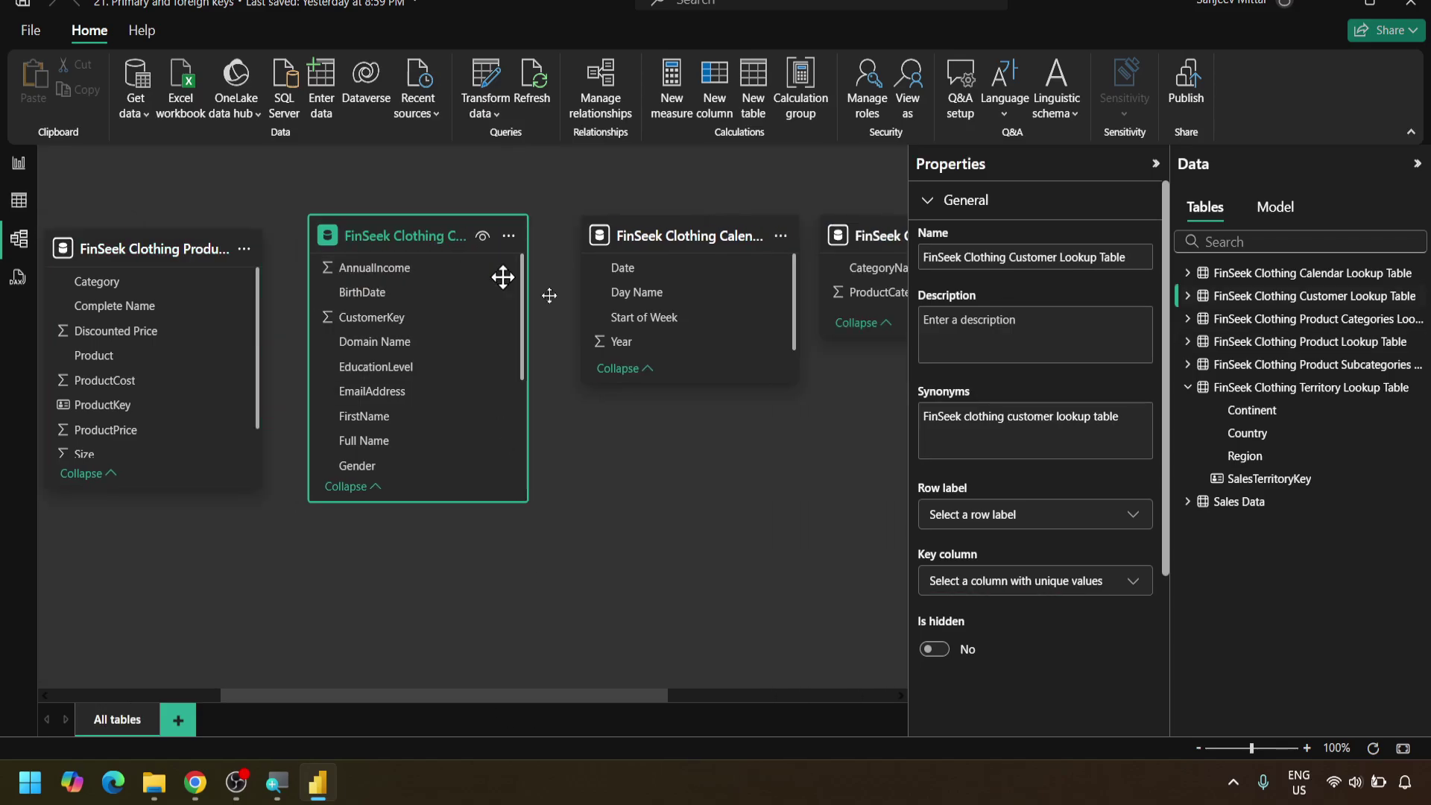
click(1084, 586)
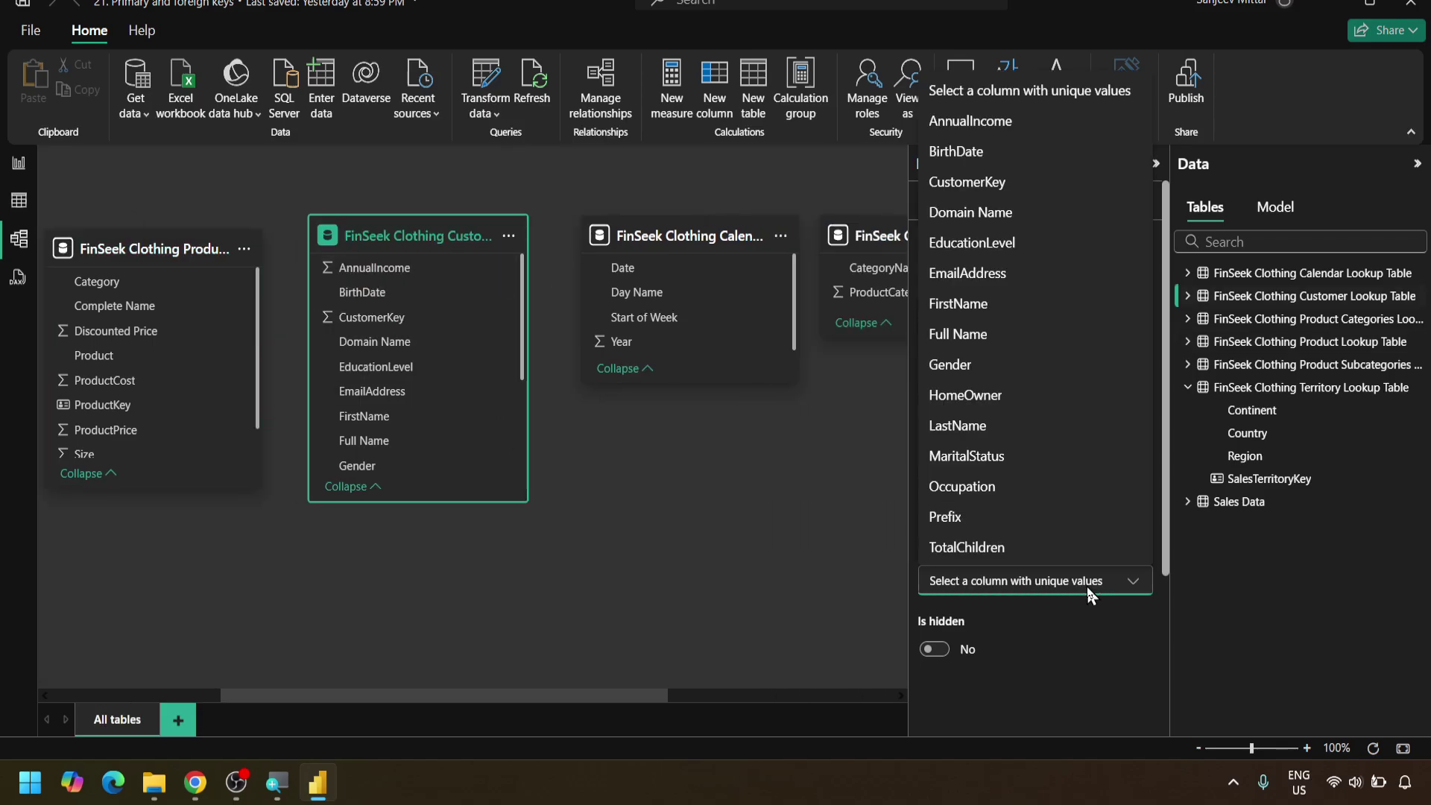
click(1001, 183)
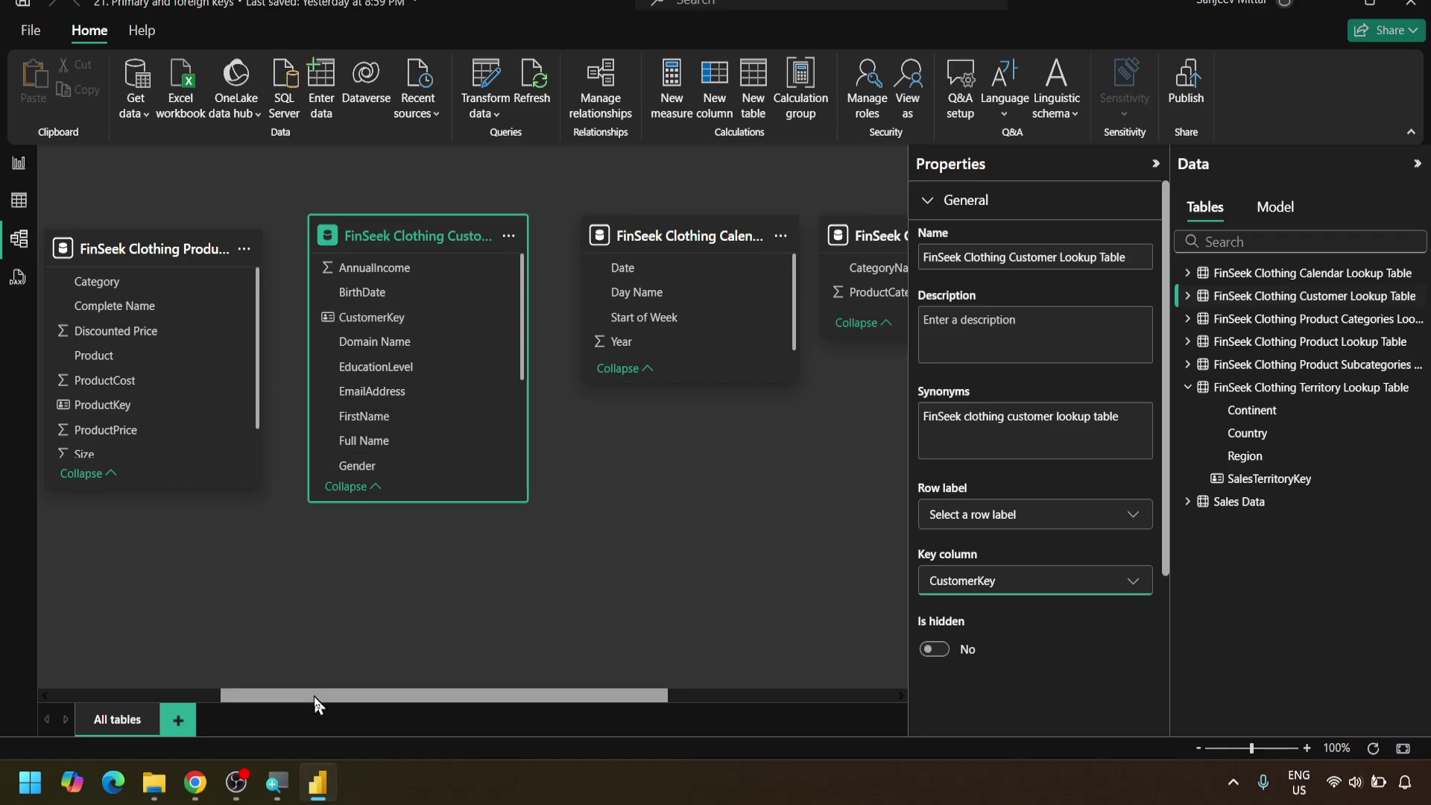
drag(315, 697, 456, 696)
Set the Calendar Lookup Table's key column to Date
click(423, 230)
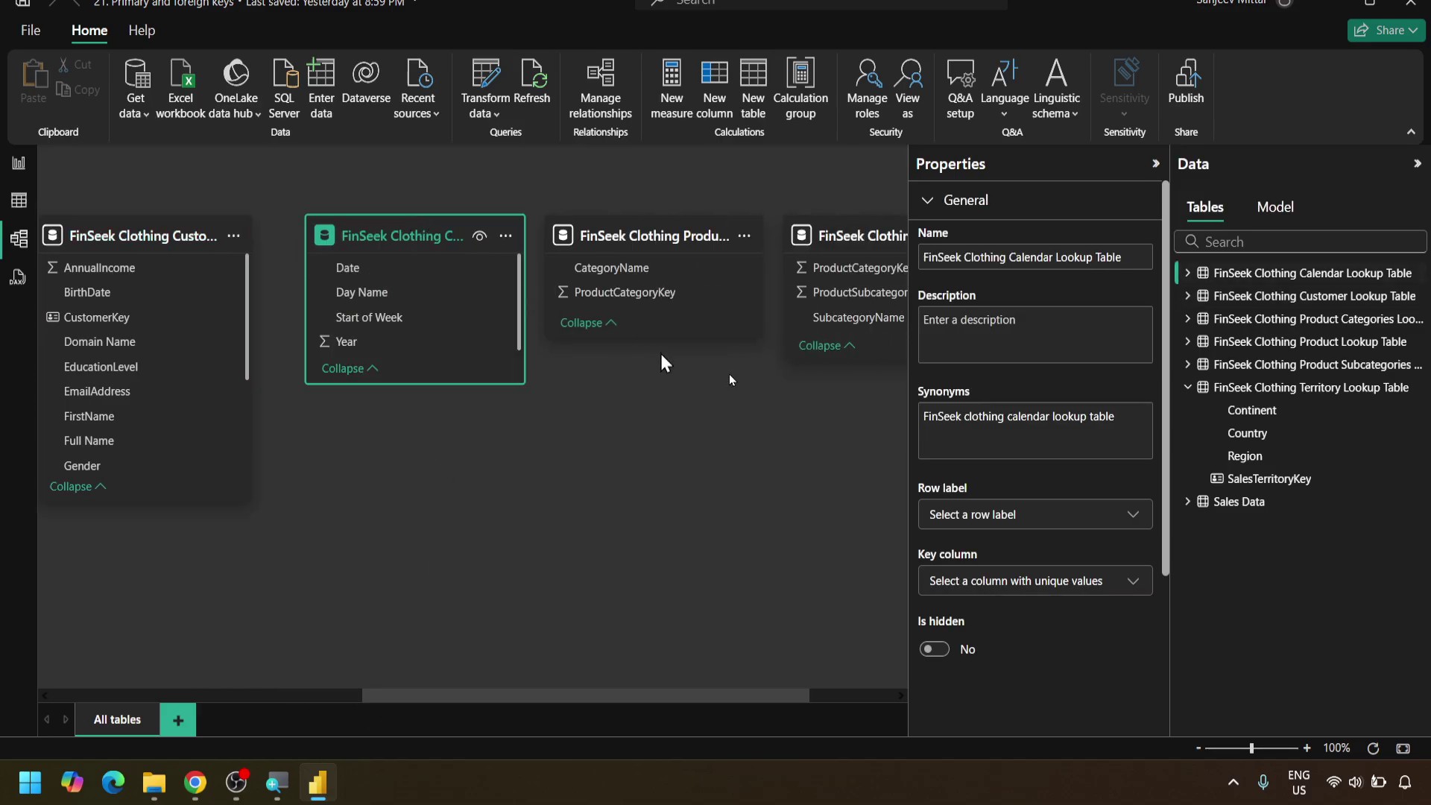
click(1124, 584)
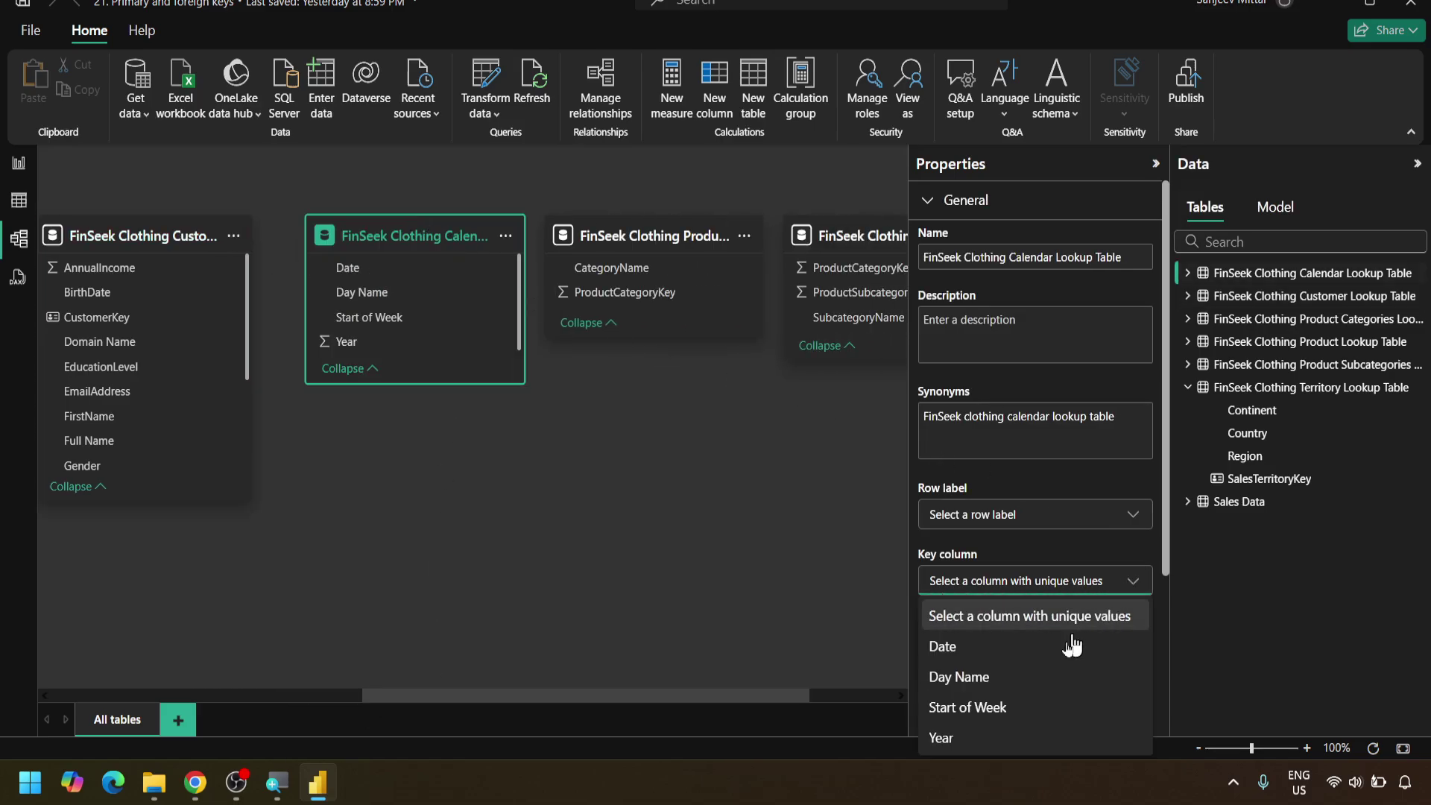
click(990, 650)
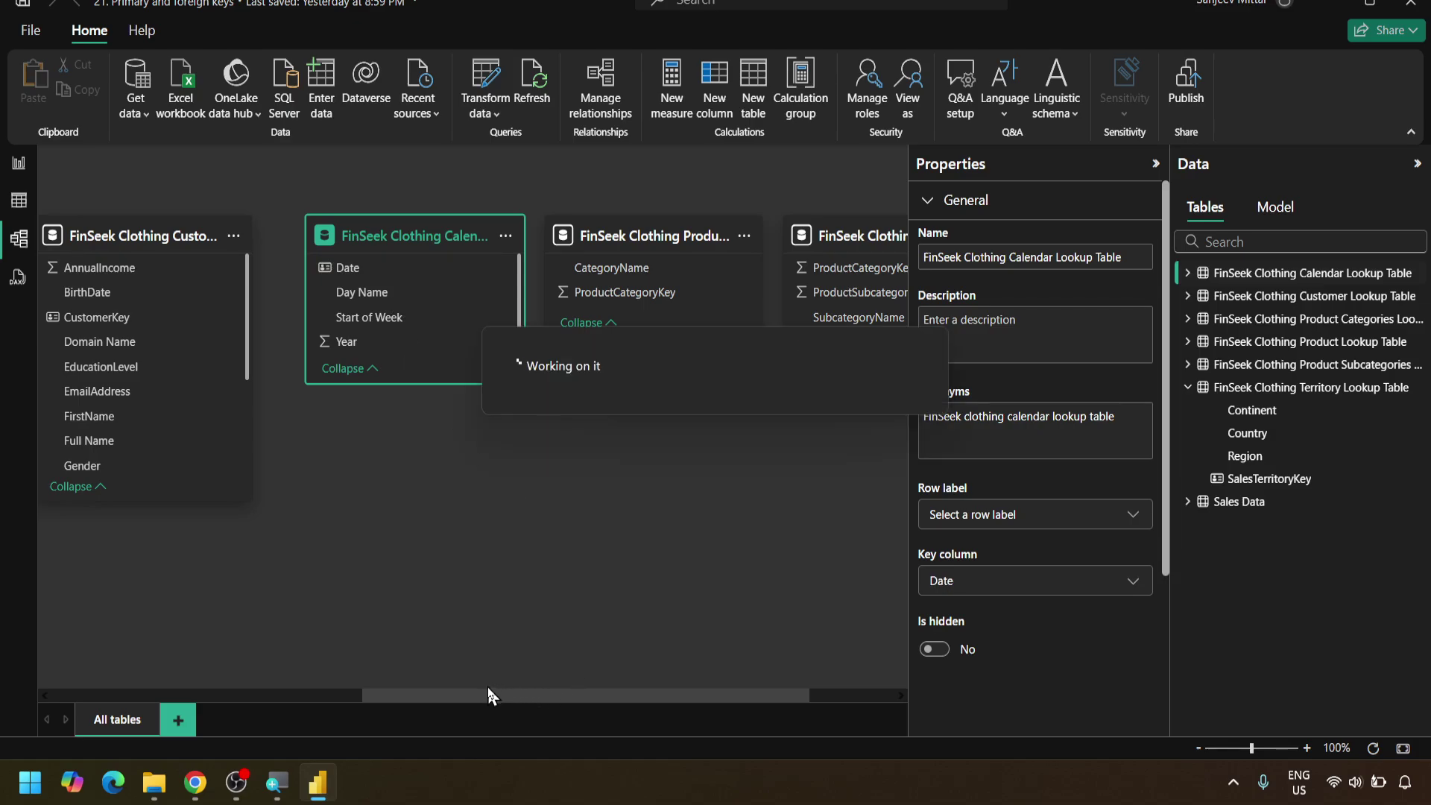
drag(481, 688, 749, 697)
Set the Product Categories table's key column to ProductCategoryKey
click(538, 292)
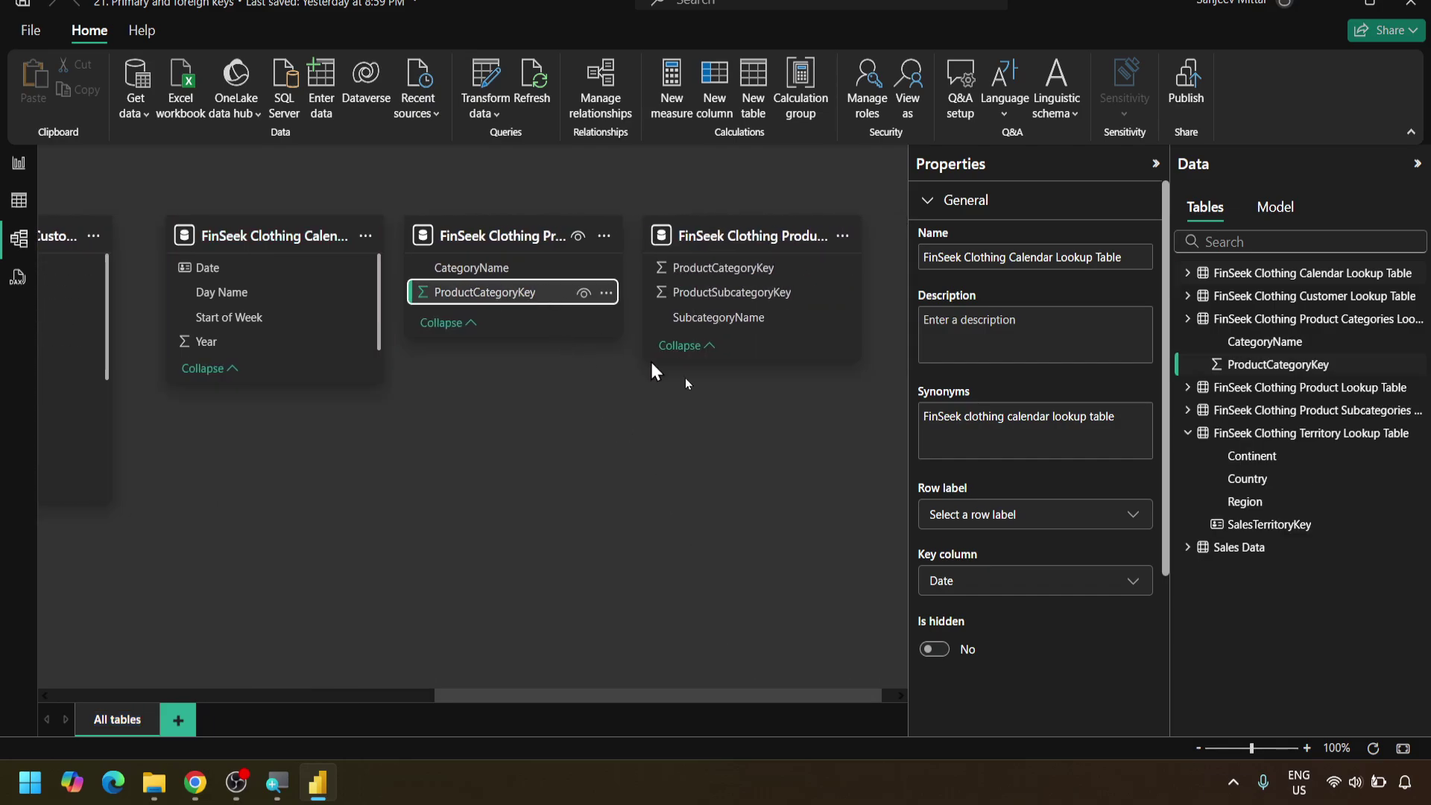
click(498, 235)
click(1124, 581)
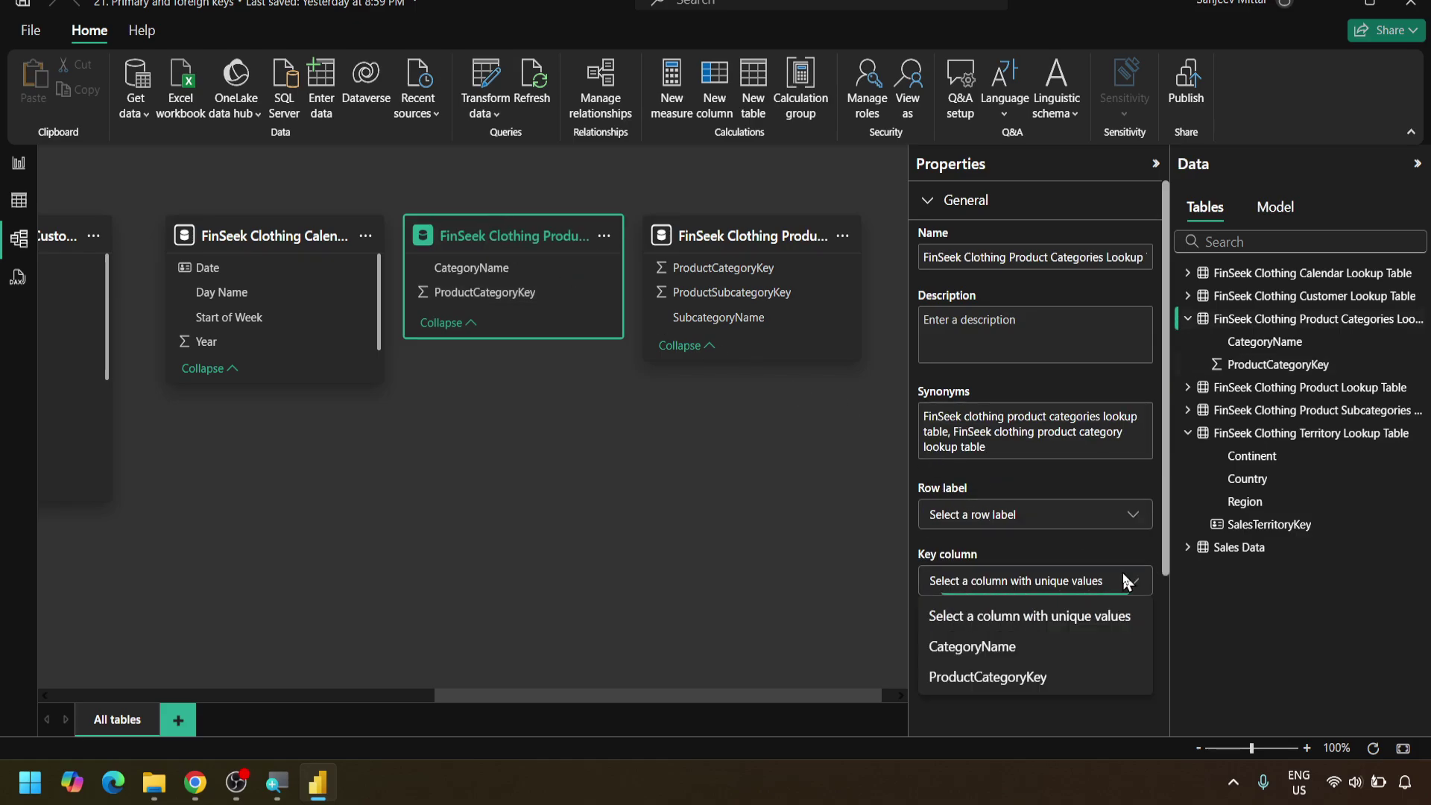
click(999, 677)
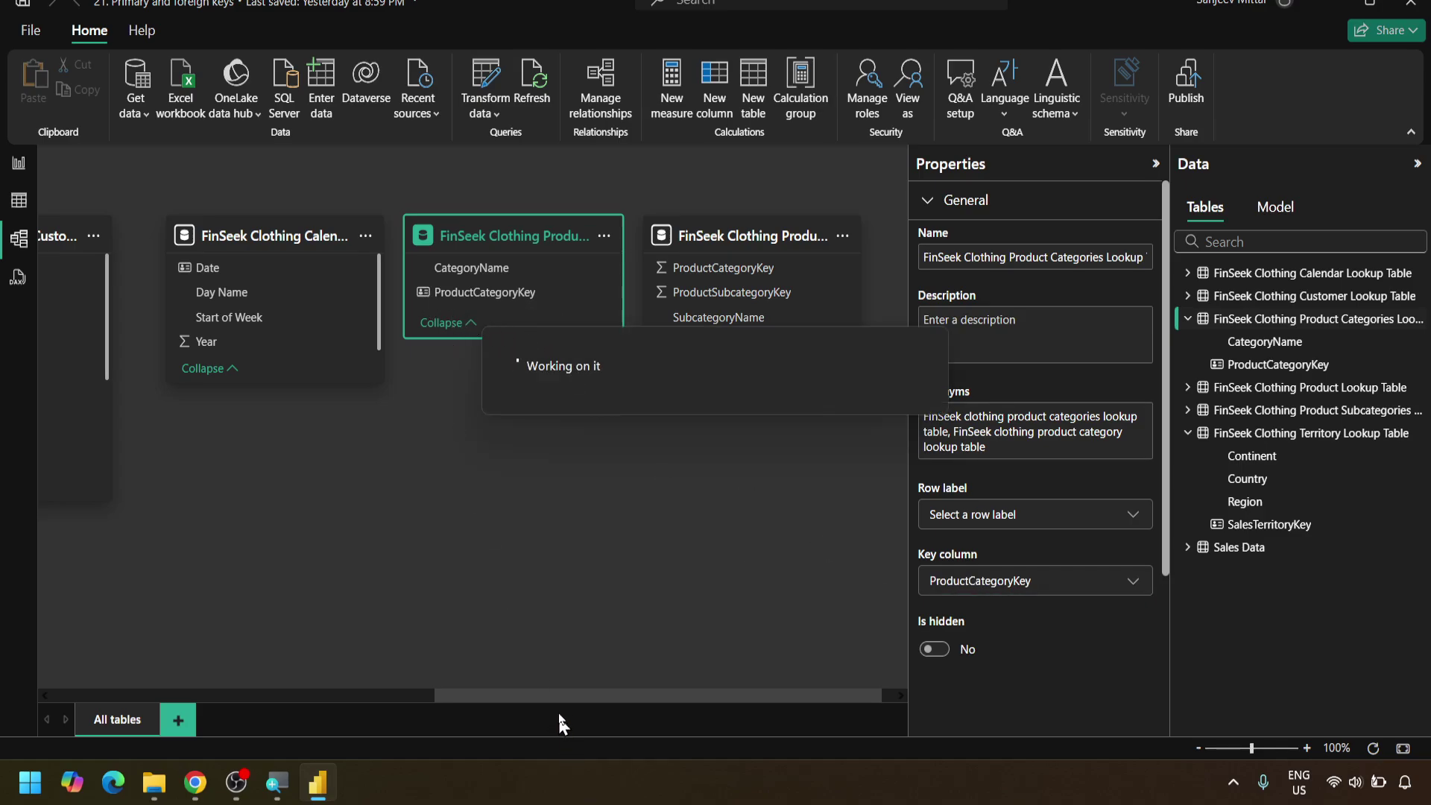
drag(529, 700, 540, 699)
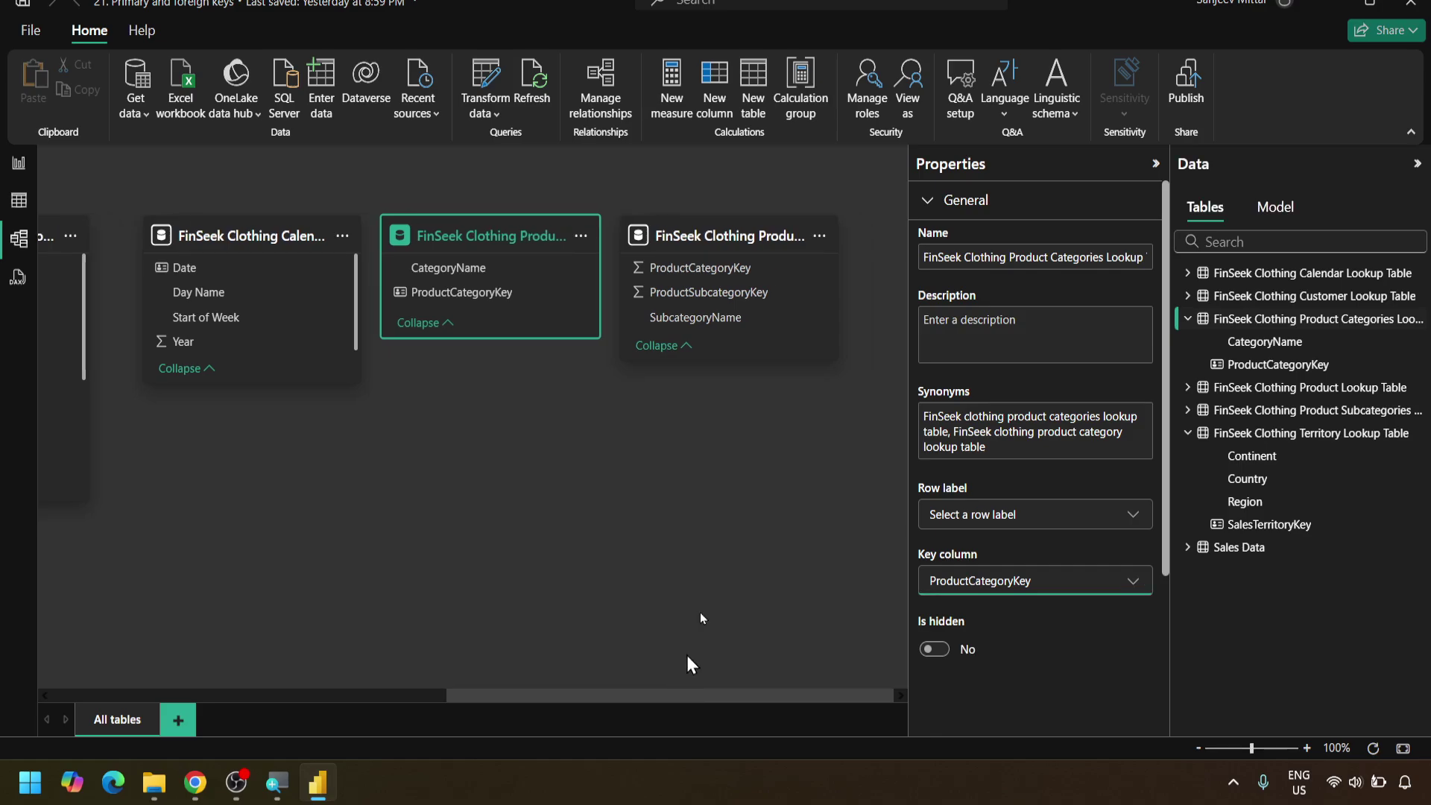
Set the Product Subcategories table's key column to ProductSubcategoryKey
click(712, 236)
click(1065, 580)
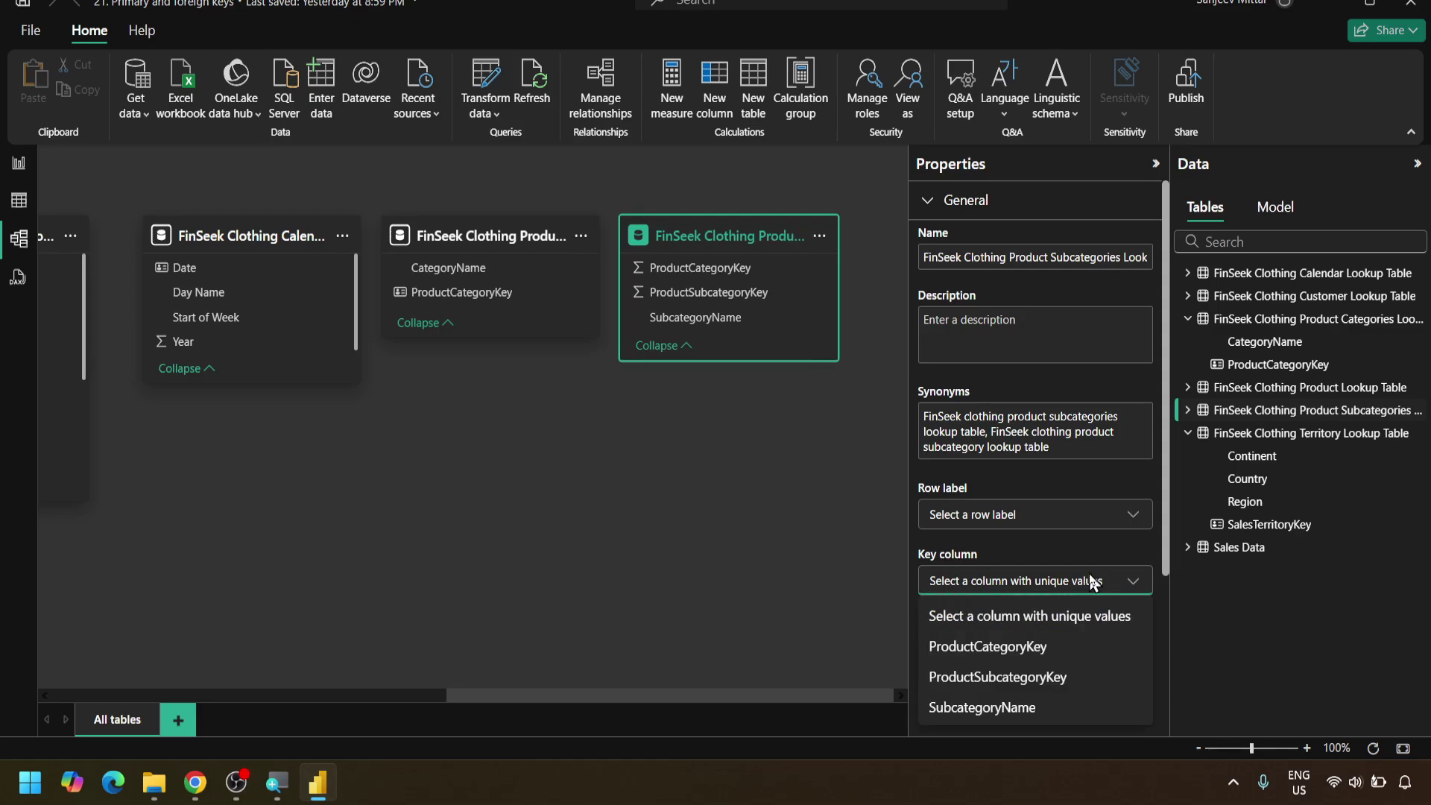
click(1039, 679)
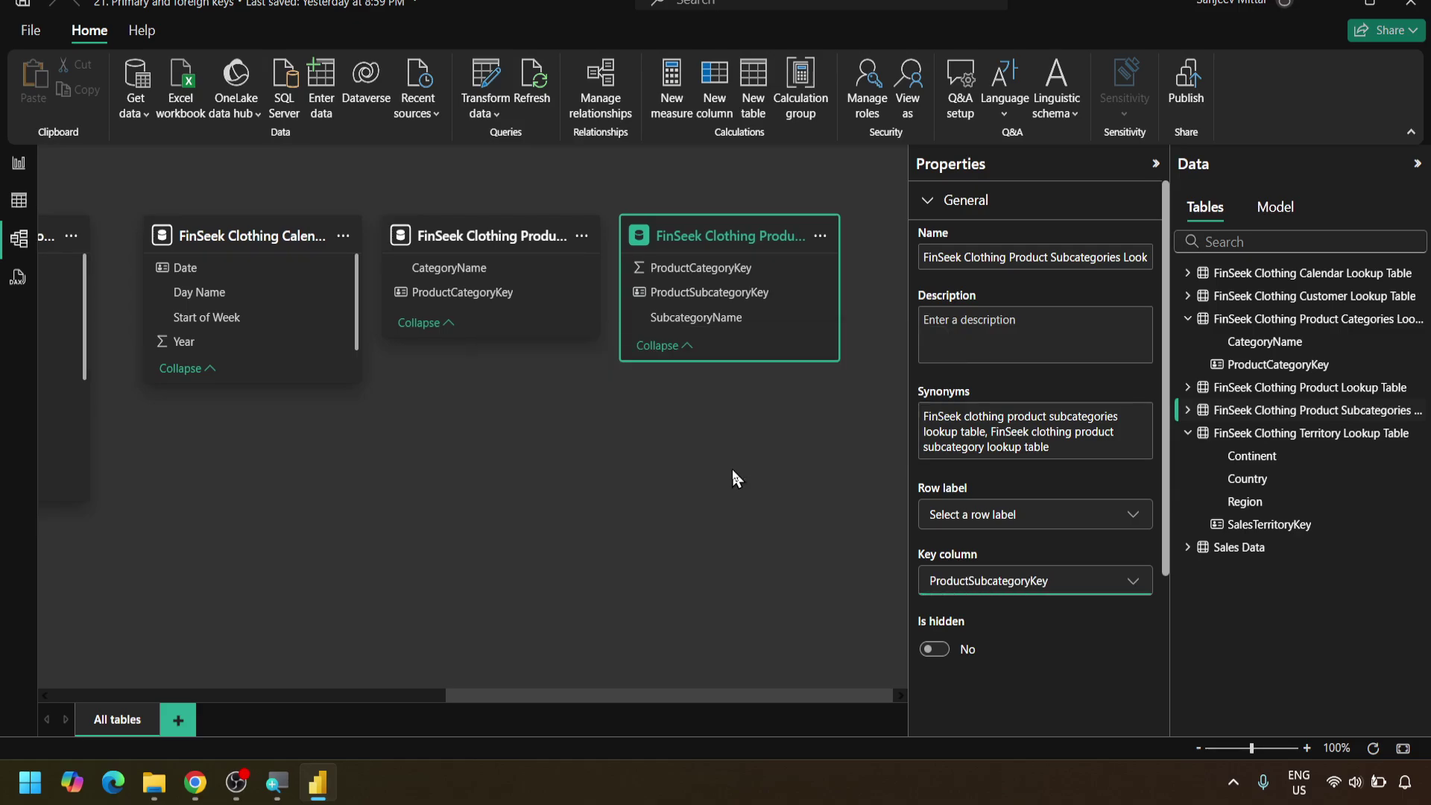
Pan the diagram left to the territory and sales tables and collapse the Properties pane
drag(678, 692, 235, 646)
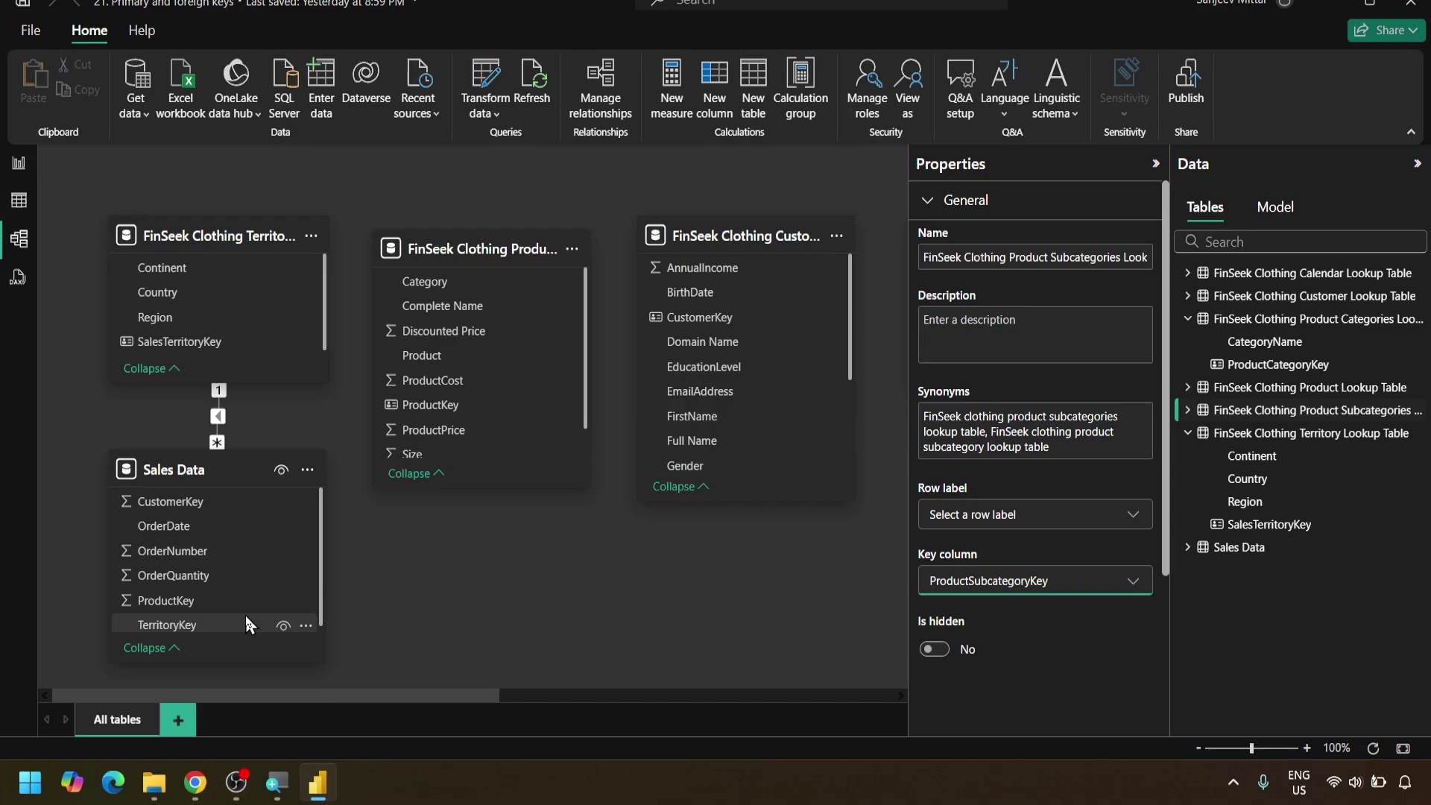
click(1155, 164)
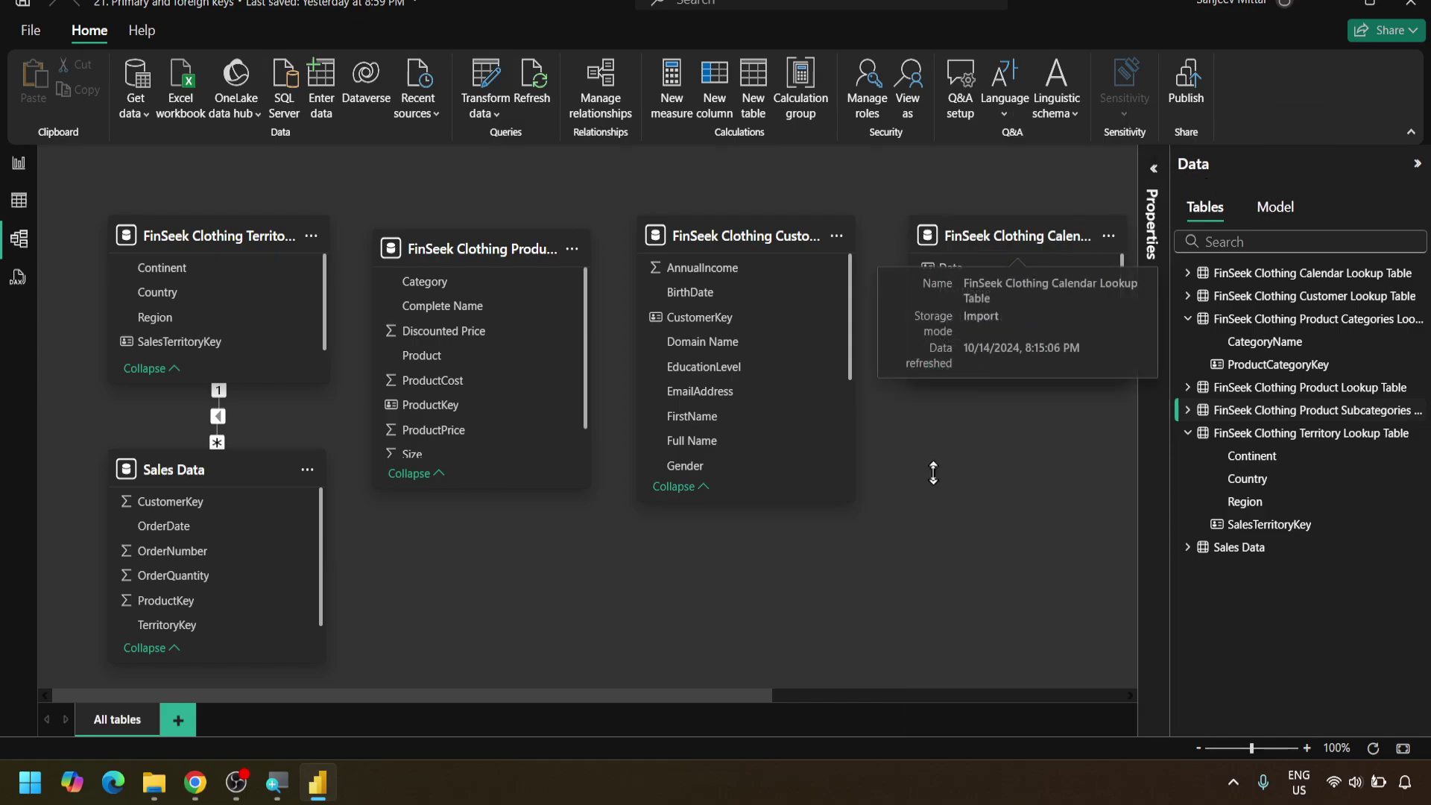